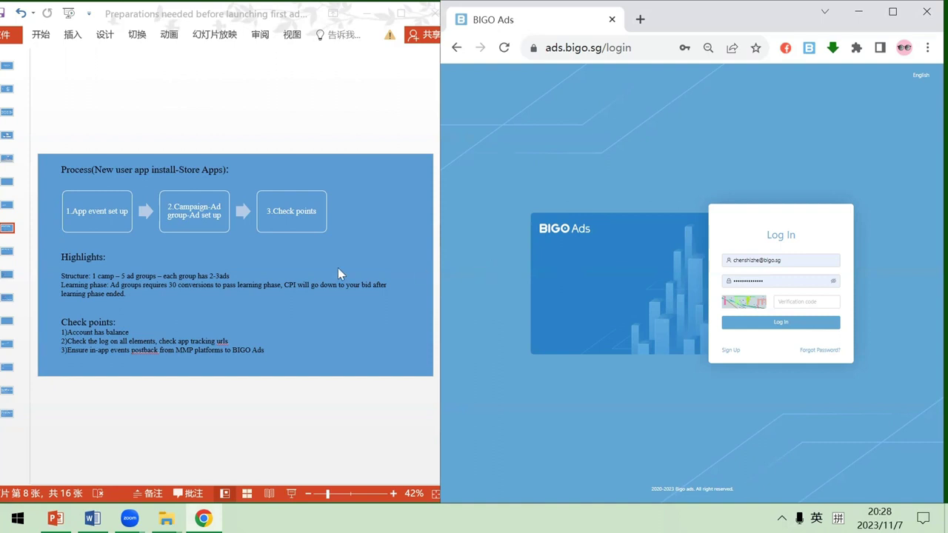
# Show slide 9, the APK new-user app install process, in PowerPoint
pyautogui.click(7, 252)
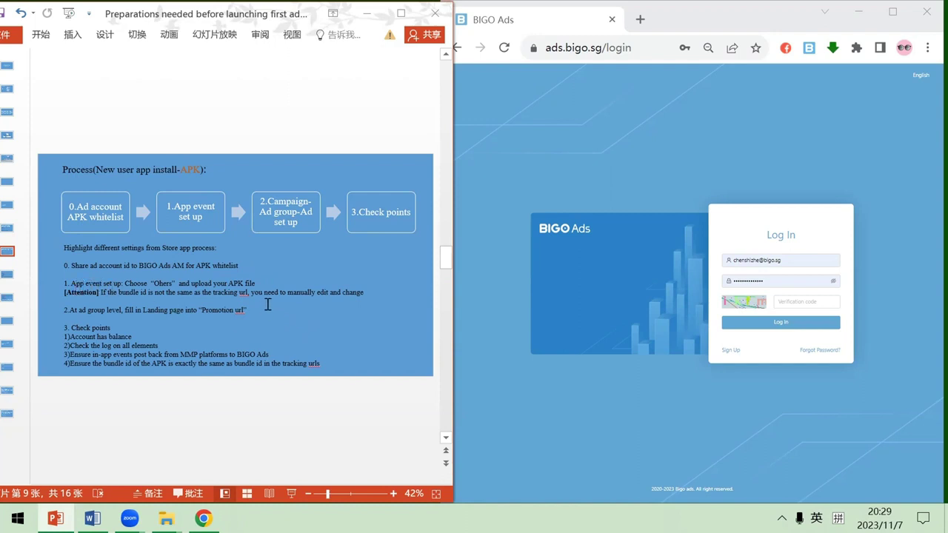
# Show the Demo Sample slide 10, then bring the BIGO Ads login page forward
pyautogui.click(7, 276)
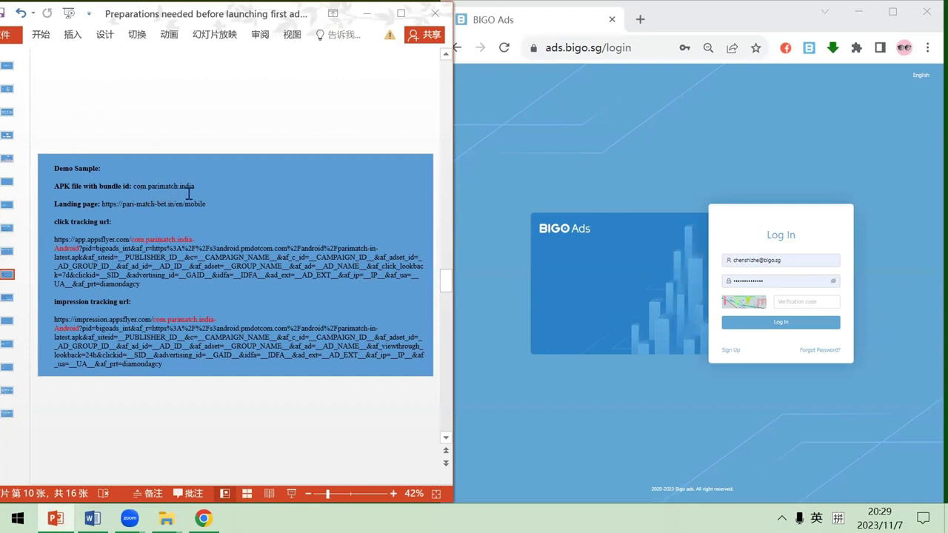
pyautogui.click(607, 190)
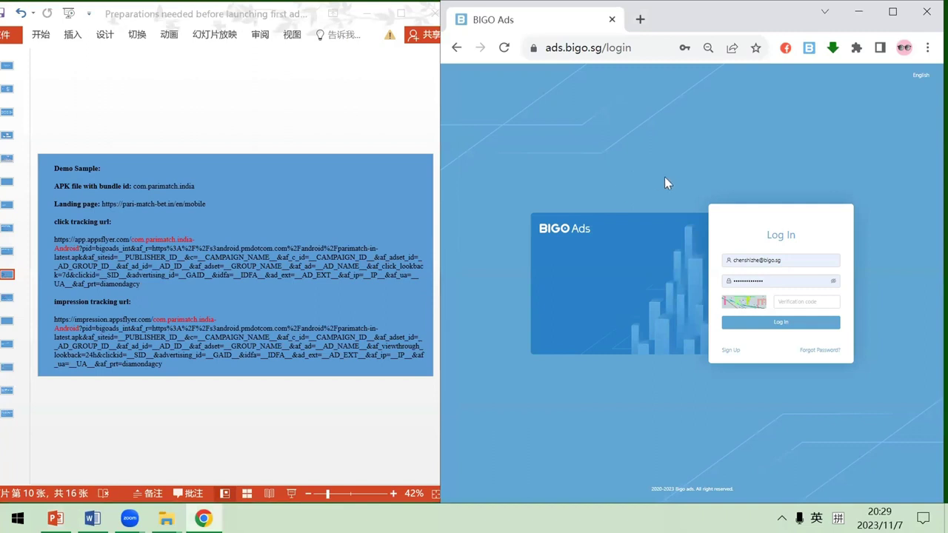
# Log in to BIGO Ads with the verification code, re-entering it after the first is rejected
pyautogui.click(806, 306)
pyautogui.write('ikfm')
pyautogui.press('Return')
pyautogui.moveTo(807, 306); pyautogui.dragTo(718, 316)
pyautogui.write('w')
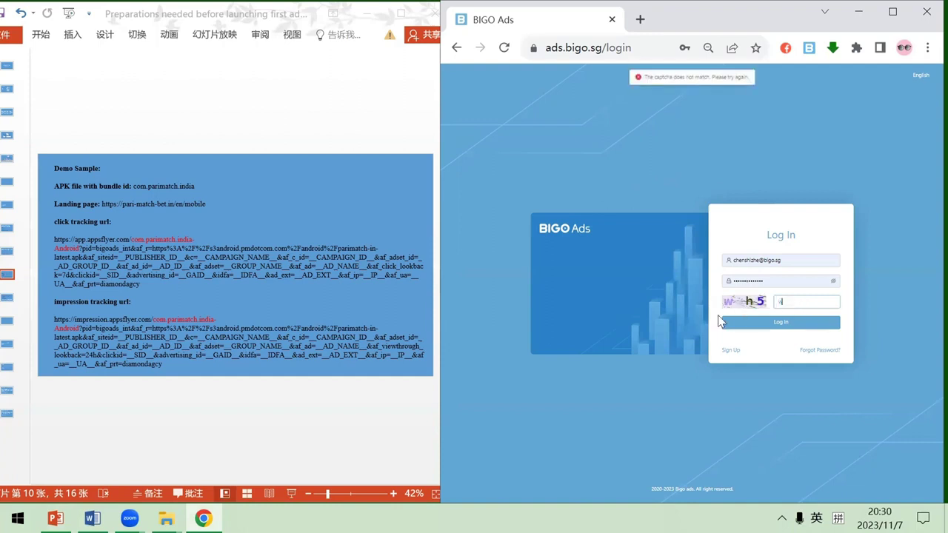
pyautogui.write('rh')
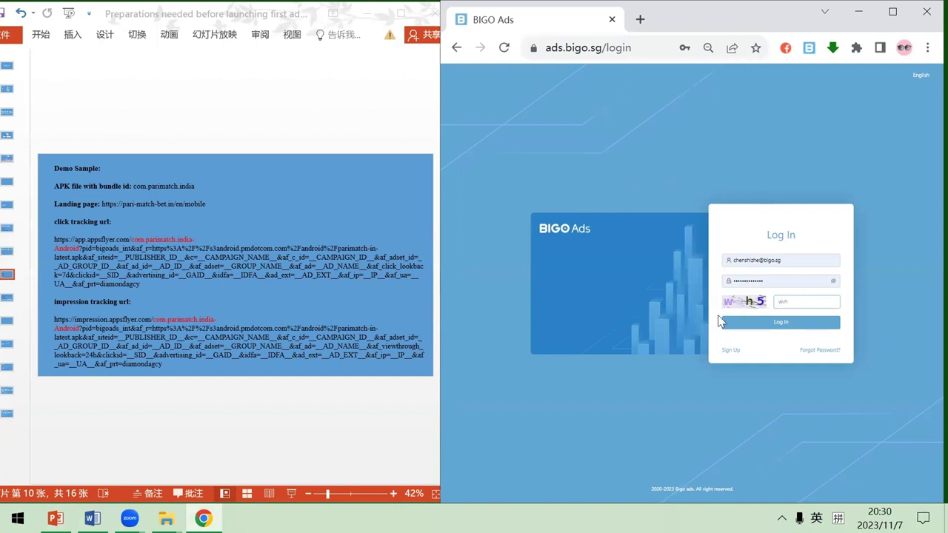
pyautogui.press('Return')
# Search the account list and open the King Digital Entertainment plc ad account's dashboard
pyautogui.click(616, 287)
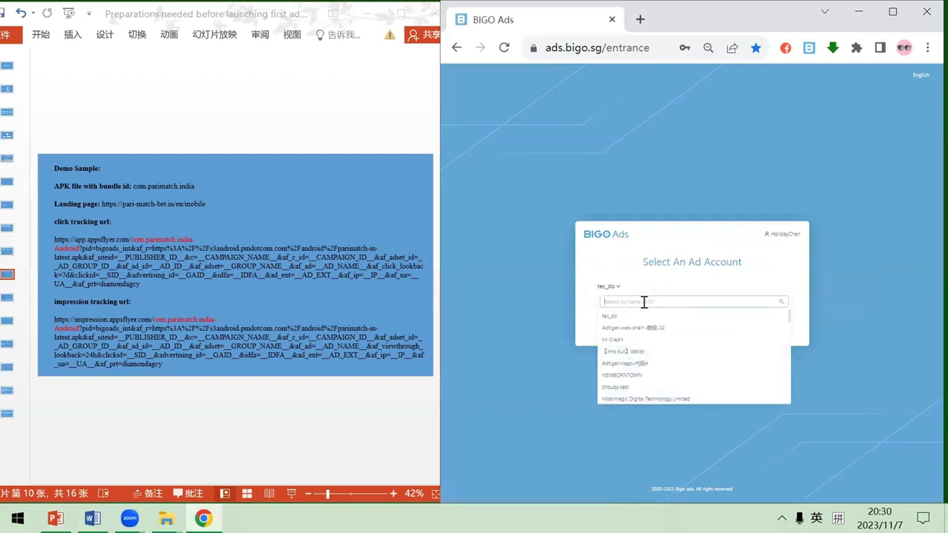
pyautogui.write('iing')
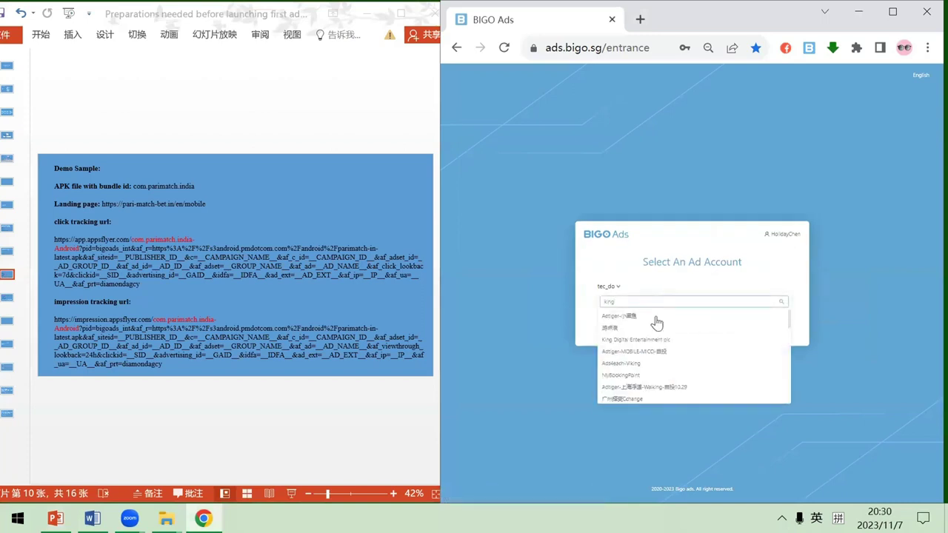
pyautogui.scroll(-3, 680, 380)
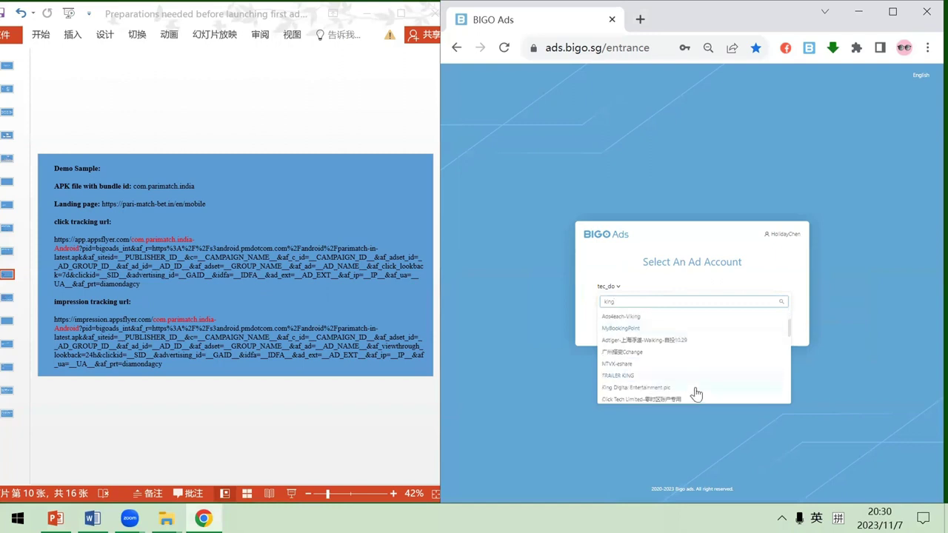
pyautogui.click(696, 393)
pyautogui.click(707, 320)
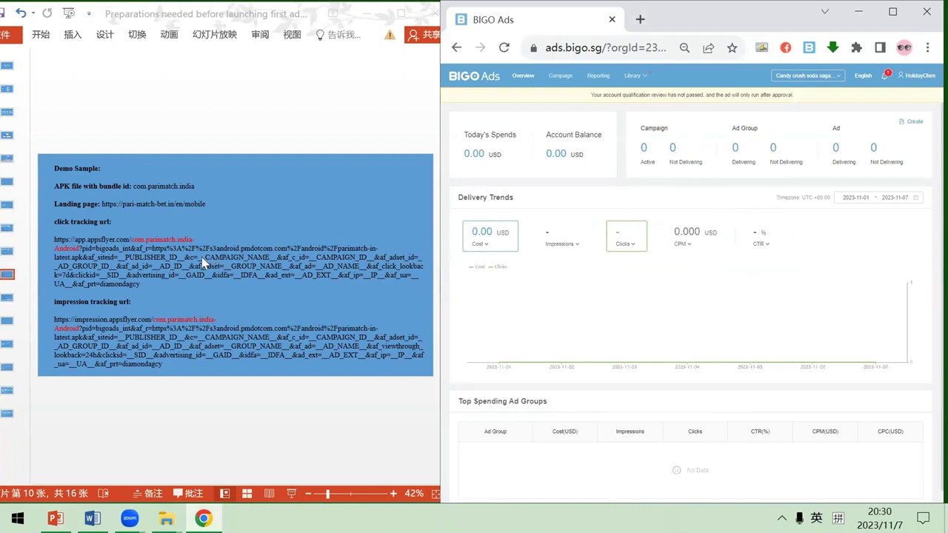
# Review slides 9 and 10, then start a new app from Library > App Event
pyautogui.click(9, 251)
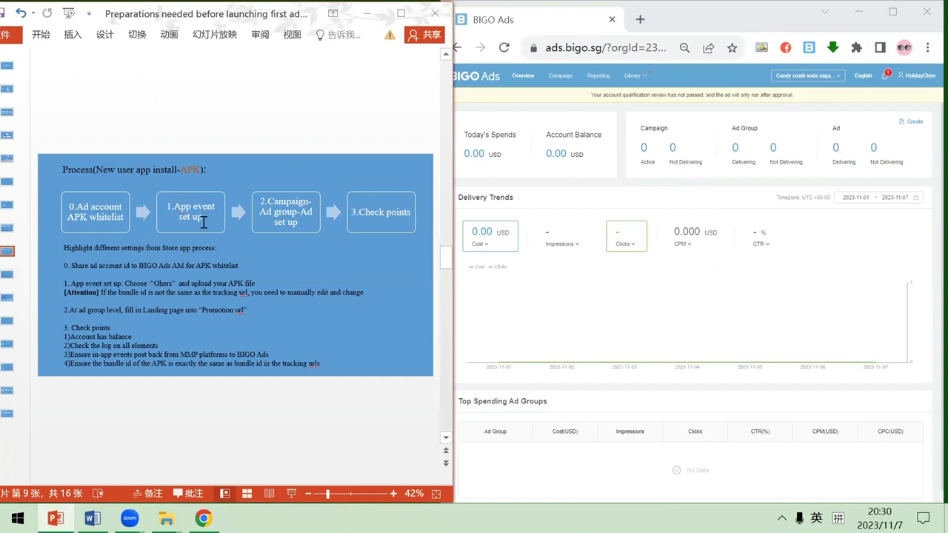
pyautogui.click(14, 279)
pyautogui.moveTo(638, 78)
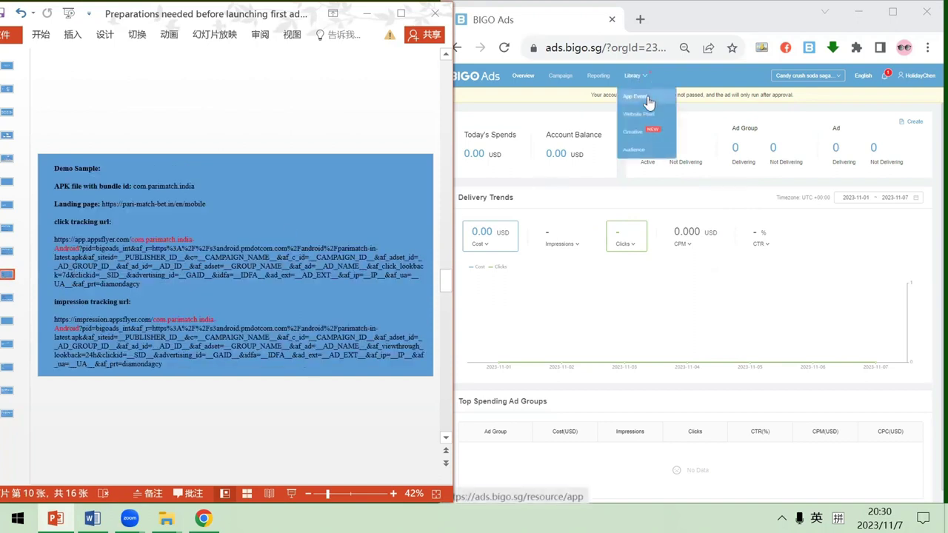
pyautogui.click(647, 101)
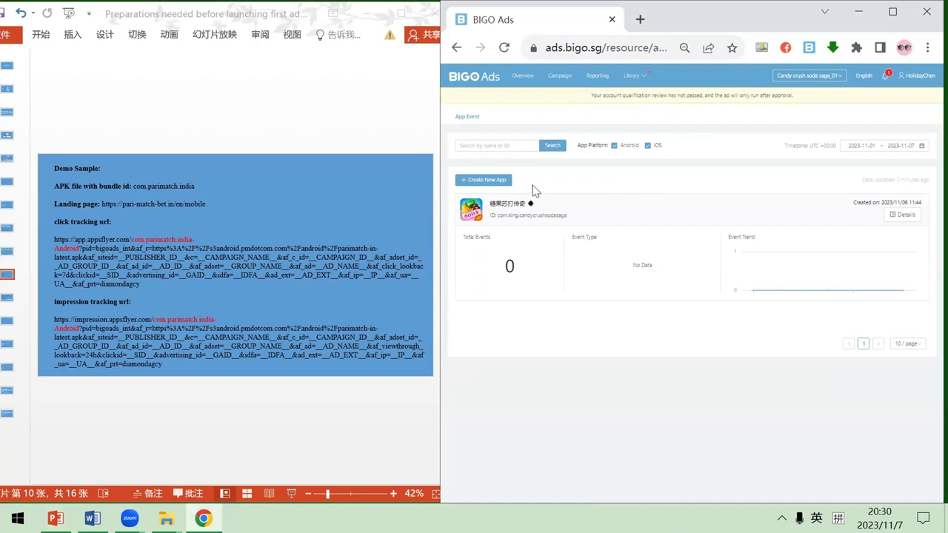
pyautogui.click(501, 184)
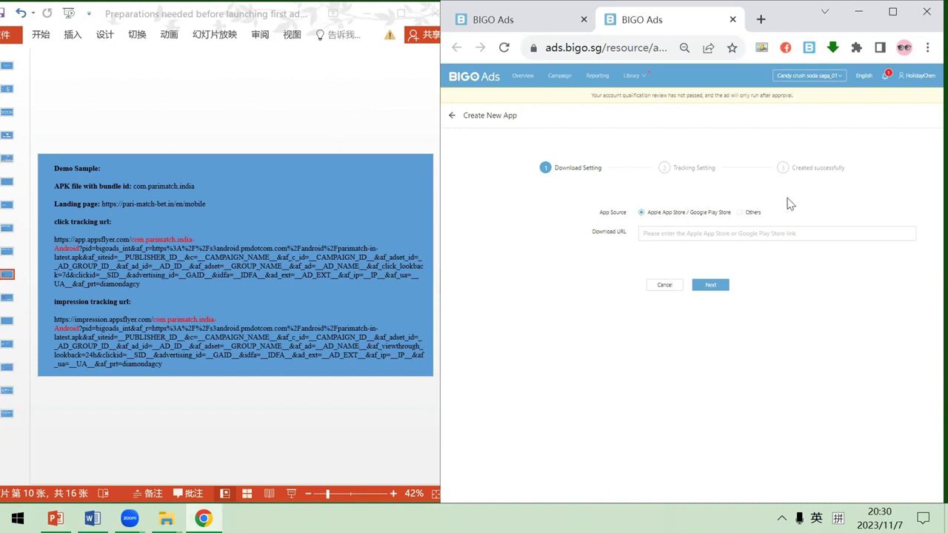
# Set App Source to Others and upload com.parimatch.india-Android.apk
pyautogui.click(753, 215)
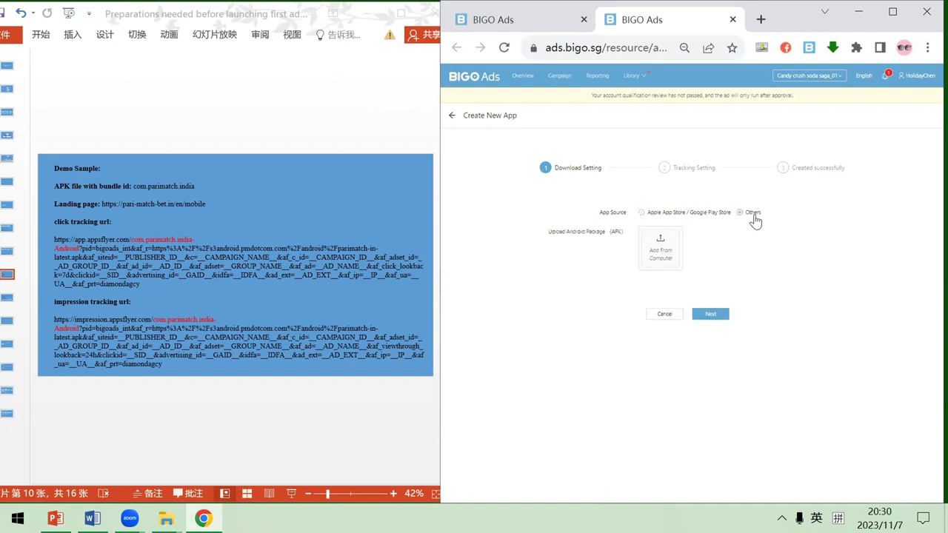
pyautogui.click(673, 252)
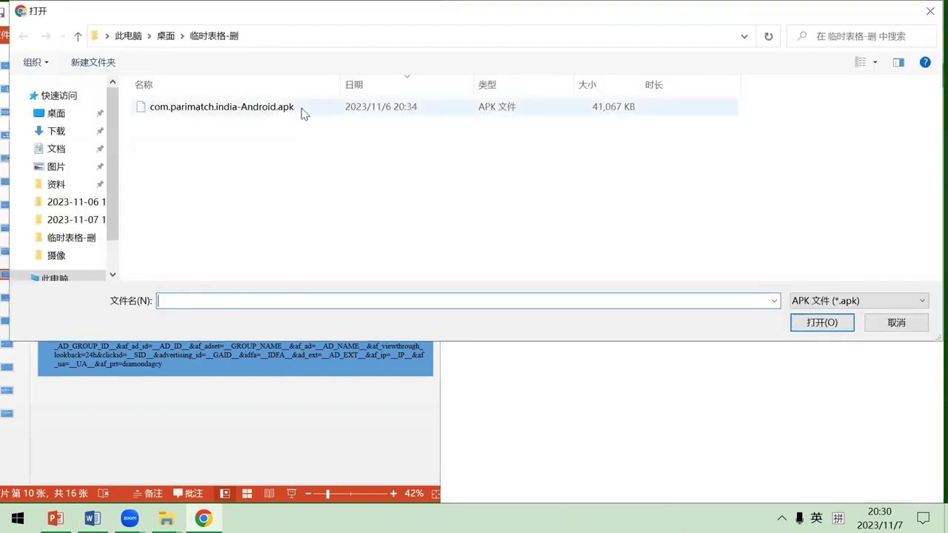
pyautogui.click(301, 111)
pyautogui.click(851, 329)
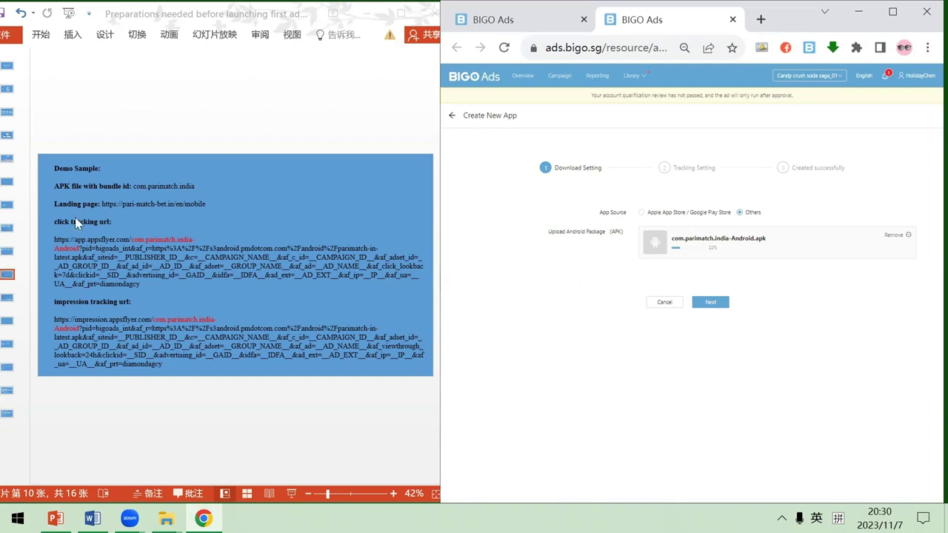
# Select the click and impression tracking URL headings on the Demo Sample slide
pyautogui.click(146, 186)
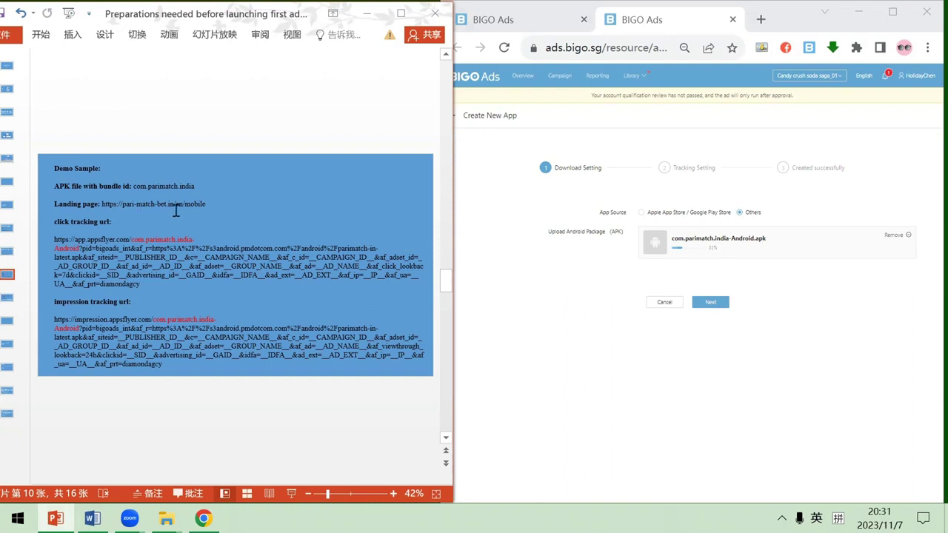
pyautogui.moveTo(115, 222); pyautogui.dragTo(54, 222)
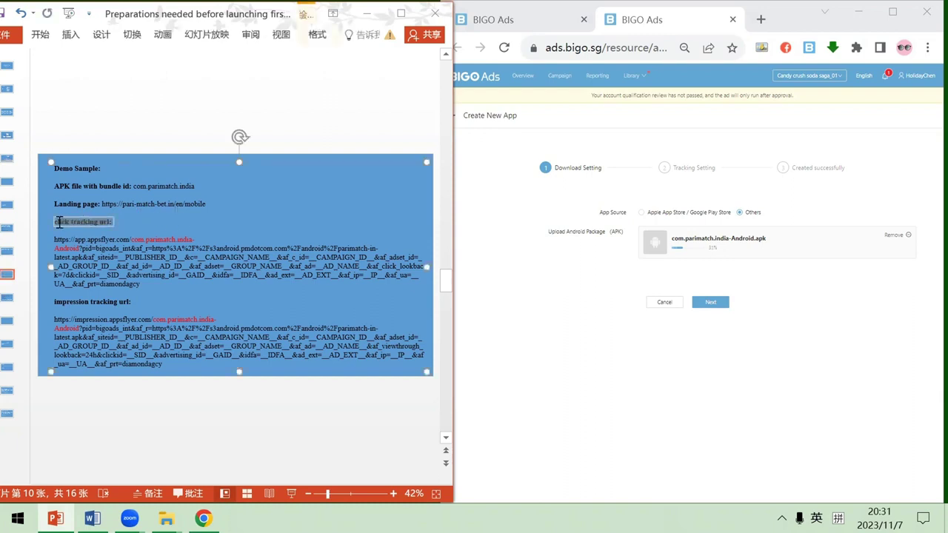
pyautogui.click(144, 301)
pyautogui.moveTo(144, 301); pyautogui.dragTo(56, 302)
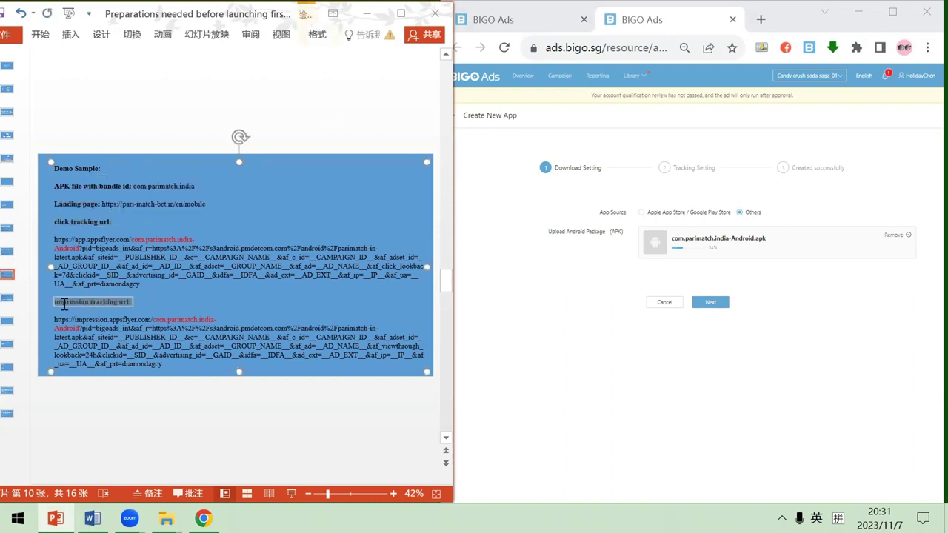
pyautogui.click(151, 302)
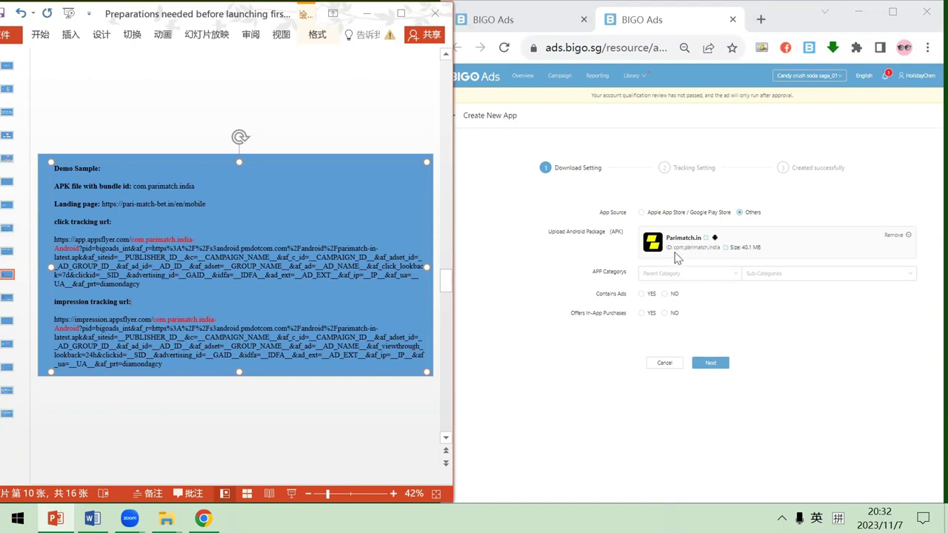
# Compare the uploaded app ID com.parimatch.india with the bundle ID in the slide's tracking URL
pyautogui.click(682, 247)
pyautogui.moveTo(682, 247); pyautogui.dragTo(720, 250)
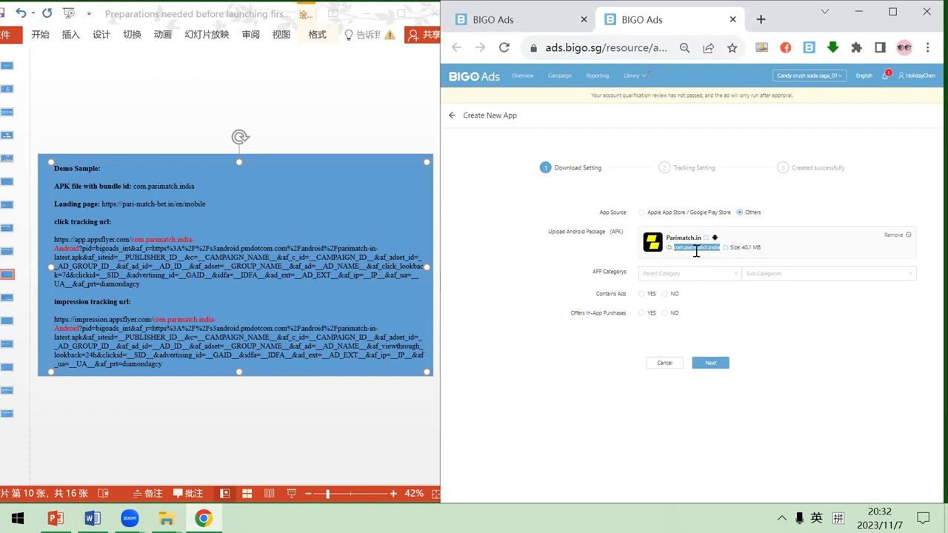
pyautogui.click(160, 192)
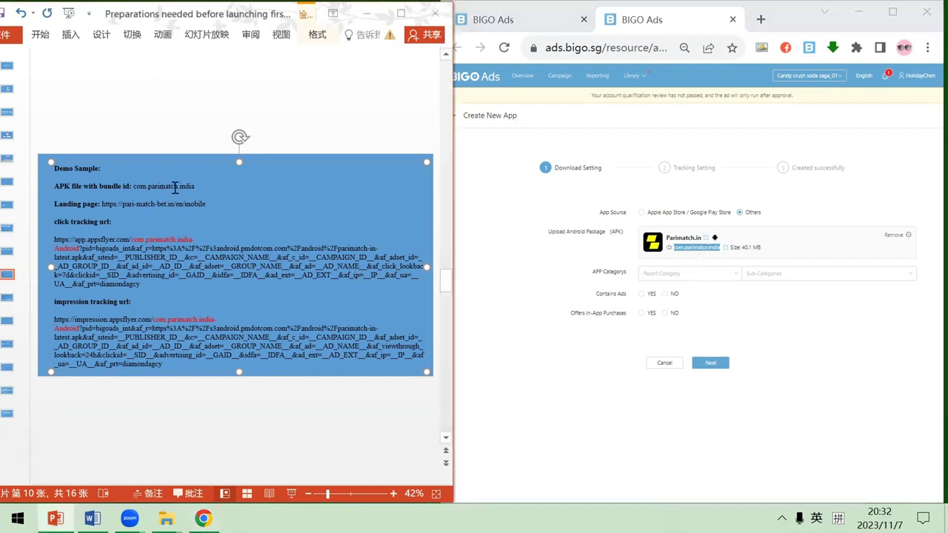
pyautogui.moveTo(196, 186); pyautogui.dragTo(152, 187)
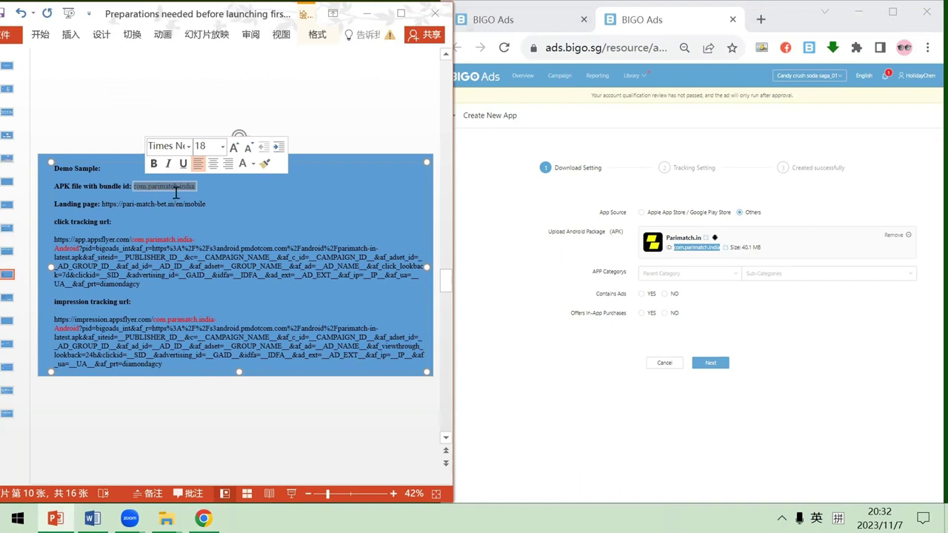
pyautogui.hotkey('ctrl', 'b')
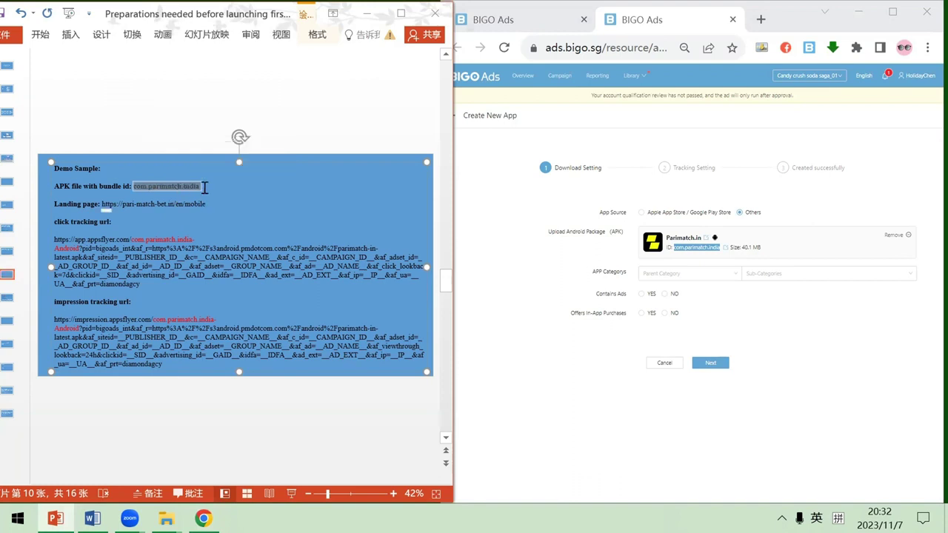
pyautogui.hotkey('ctrl', 'z')
pyautogui.moveTo(131, 239); pyautogui.dragTo(163, 239)
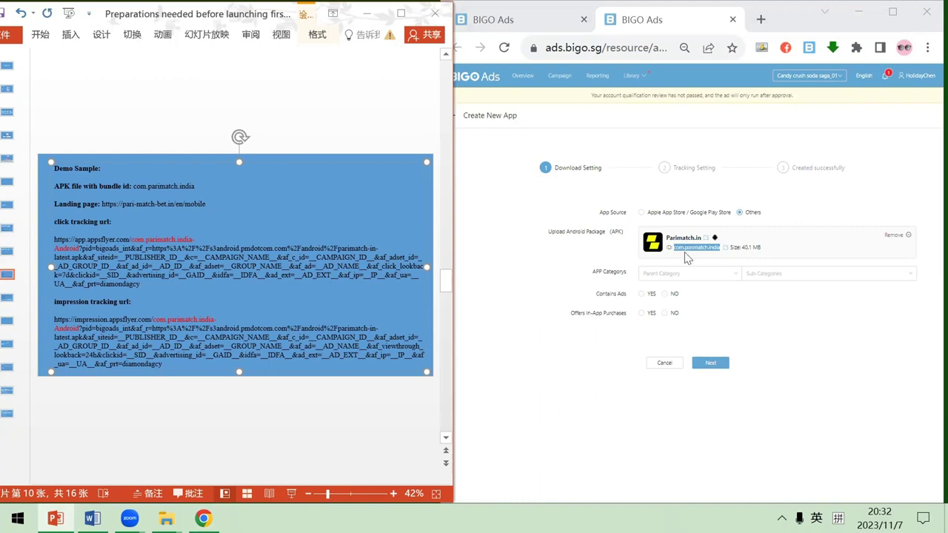
pyautogui.click(582, 264)
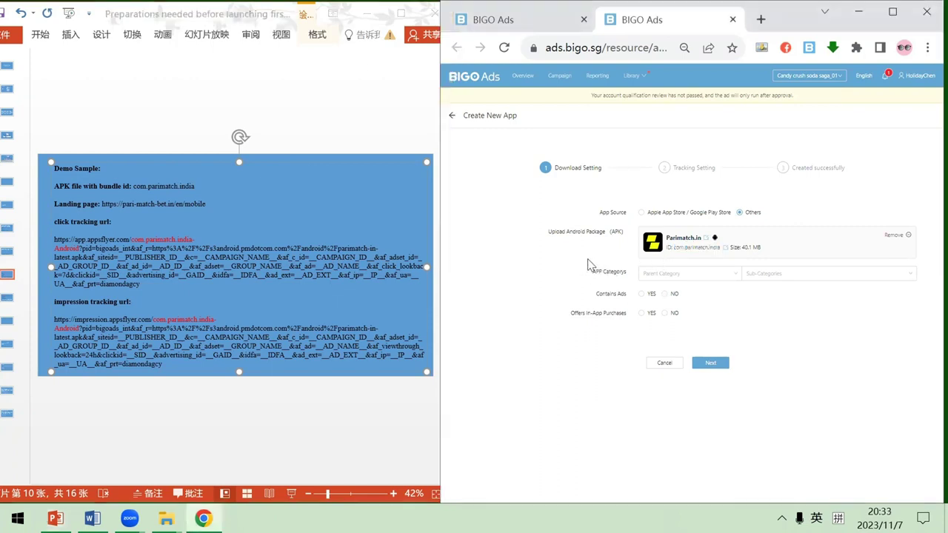
# Replace the package ID with com.parimatch.india-Android copied from the click tracking URL
pyautogui.click(725, 248)
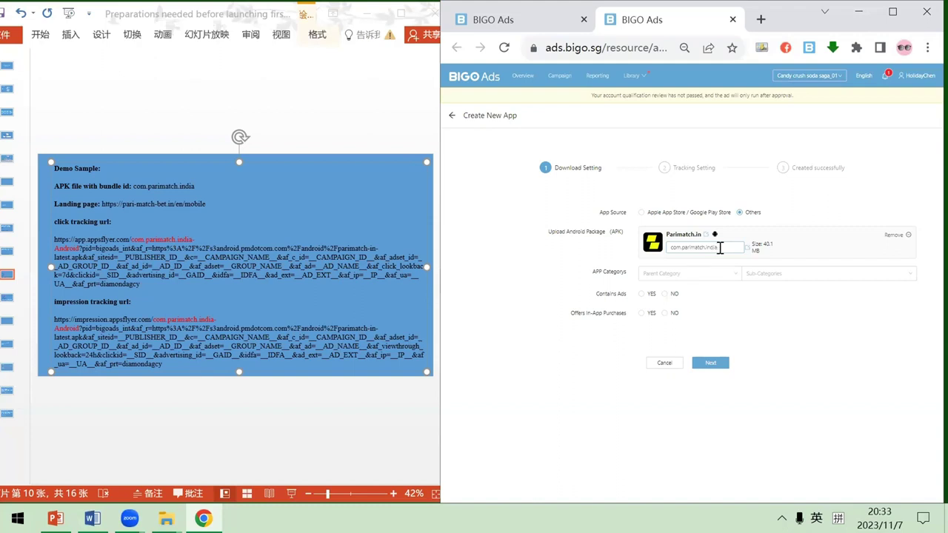
pyautogui.click(172, 238)
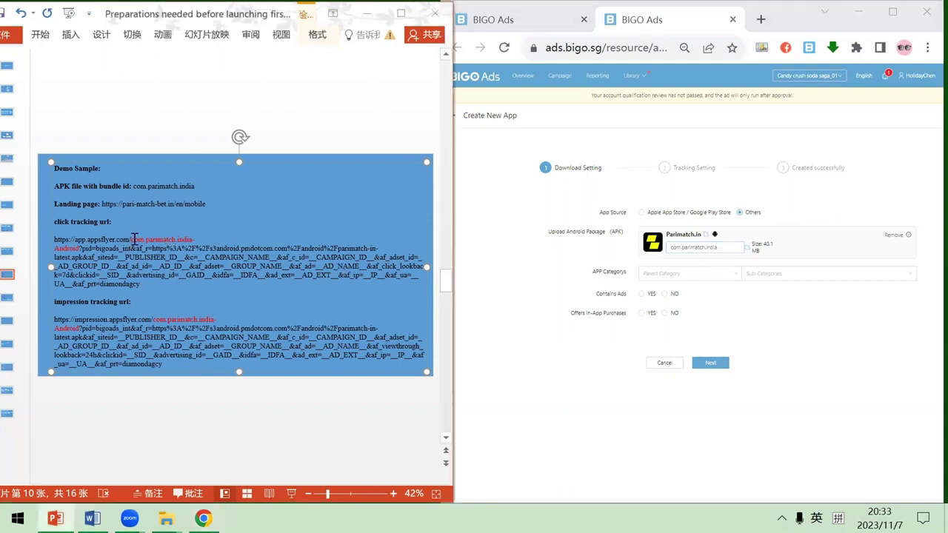
pyautogui.moveTo(133, 240); pyautogui.dragTo(78, 249)
pyautogui.hotkey('ctrl', 'c')
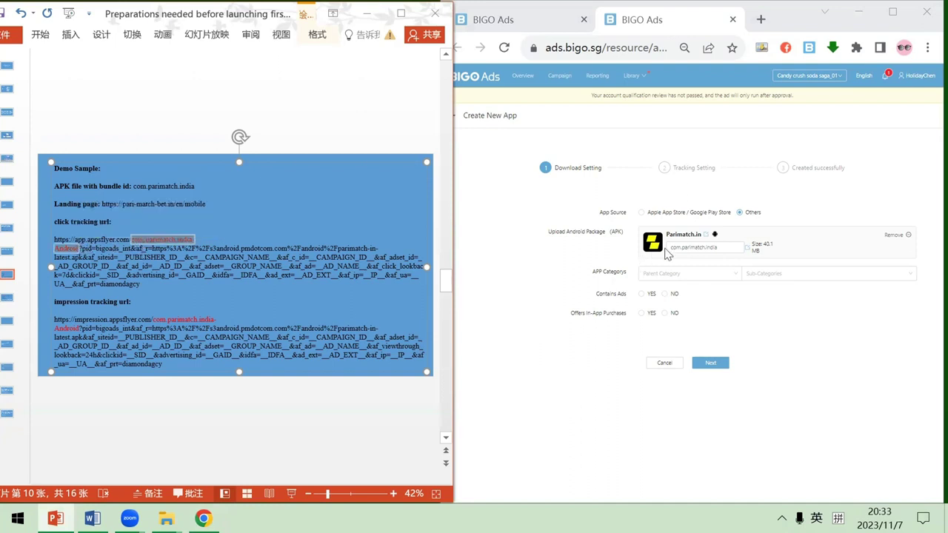
pyautogui.moveTo(719, 248); pyautogui.dragTo(652, 259)
pyautogui.hotkey('ctrl', 'v')
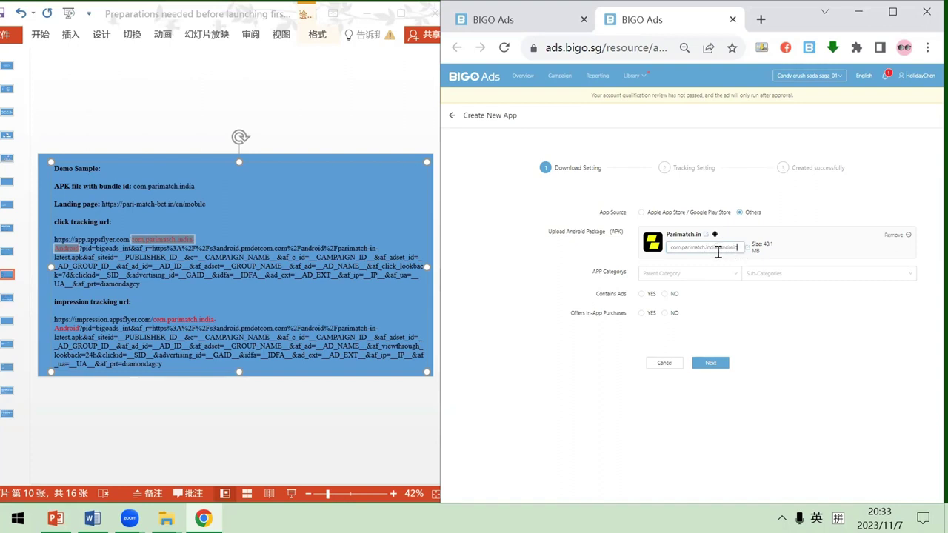
pyautogui.click(814, 311)
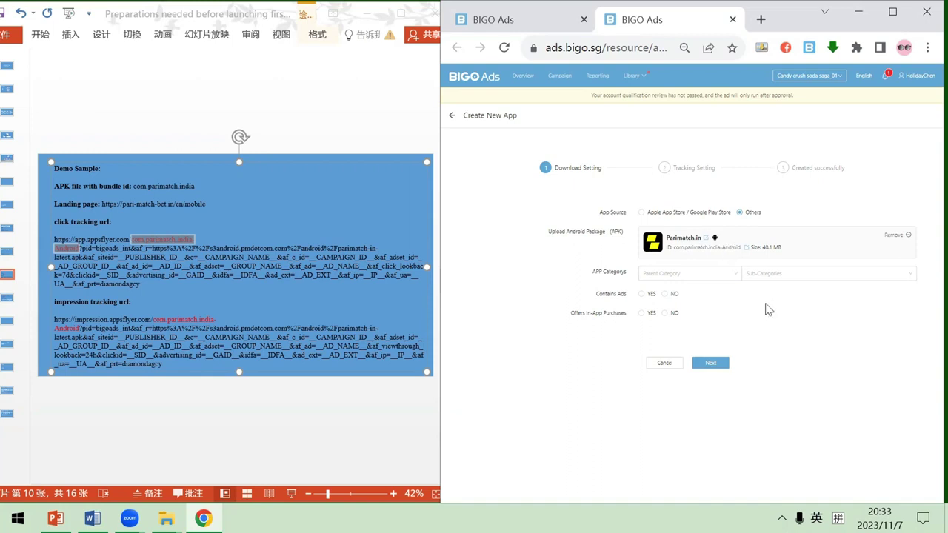
# Set category Game > Sports, mark Contains Ads and In-App Purchases YES, and continue
pyautogui.click(721, 275)
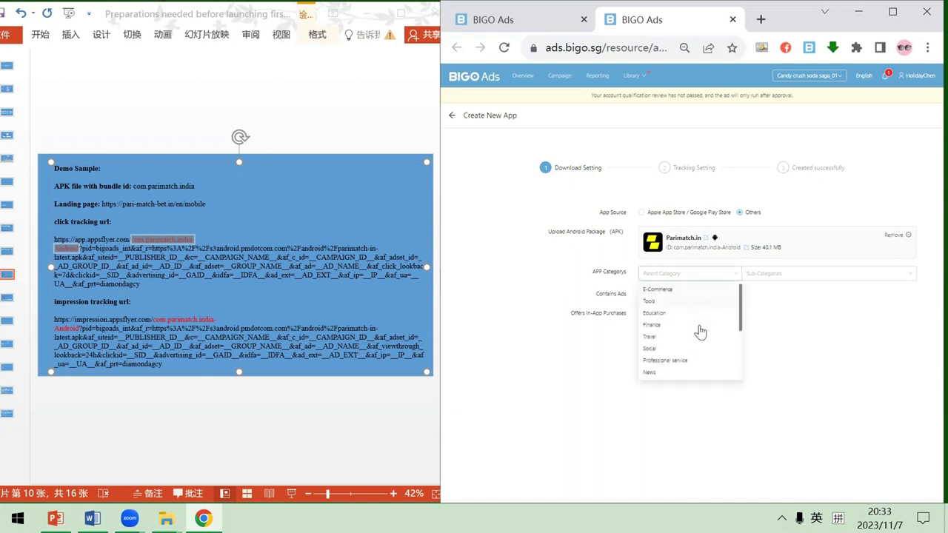
pyautogui.scroll(-2, 699, 333)
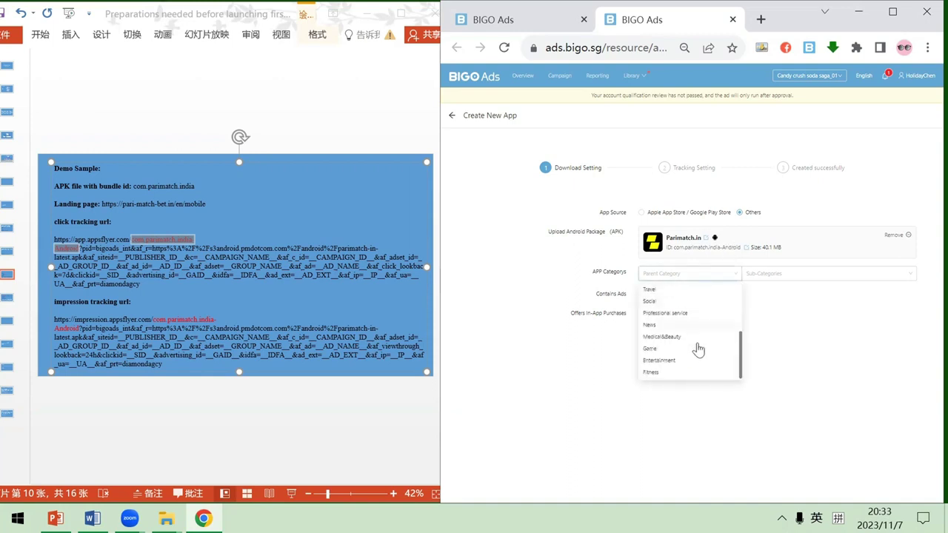
pyautogui.click(793, 275)
pyautogui.click(791, 326)
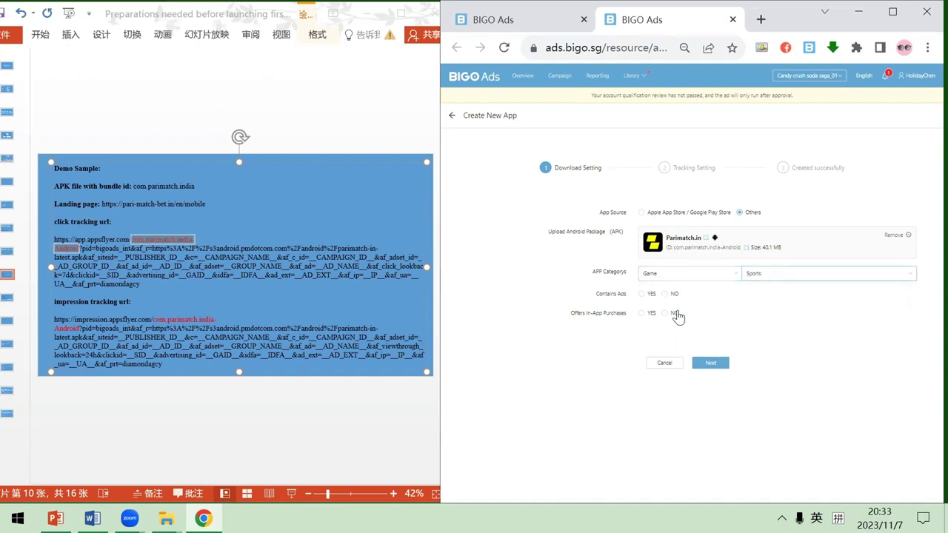
pyautogui.click(642, 294)
pyautogui.click(643, 313)
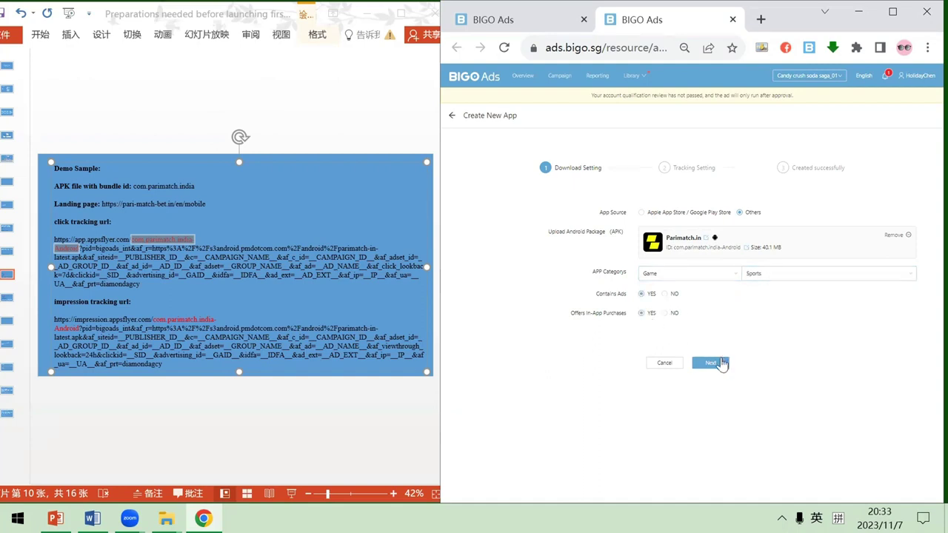
pyautogui.click(716, 363)
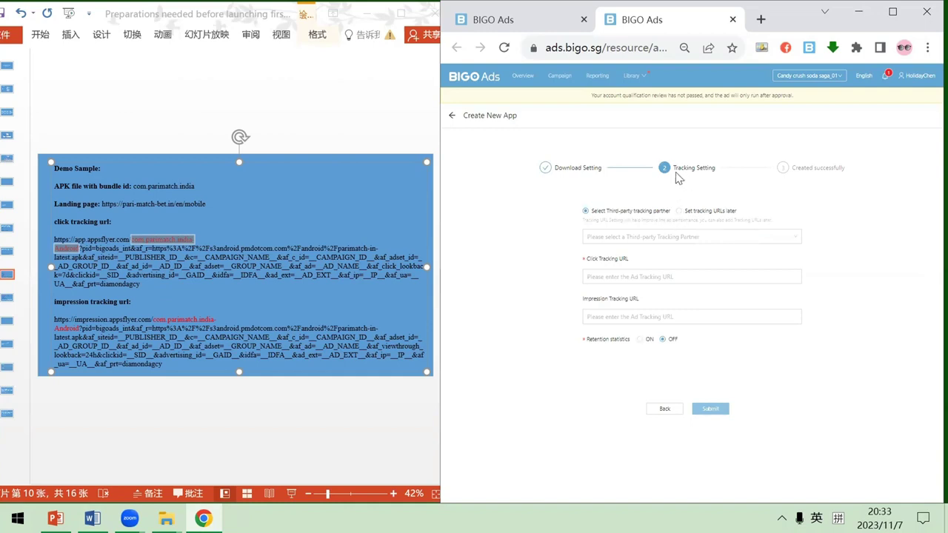
# Choose AppsFlyer as tracking partner and paste the slide's click tracking URL
pyautogui.click(661, 235)
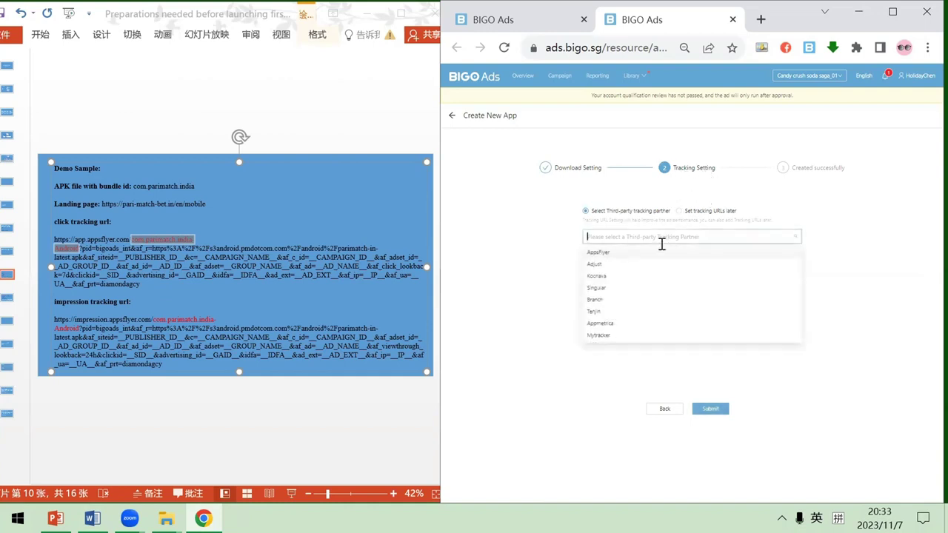
pyautogui.click(620, 253)
pyautogui.click(626, 237)
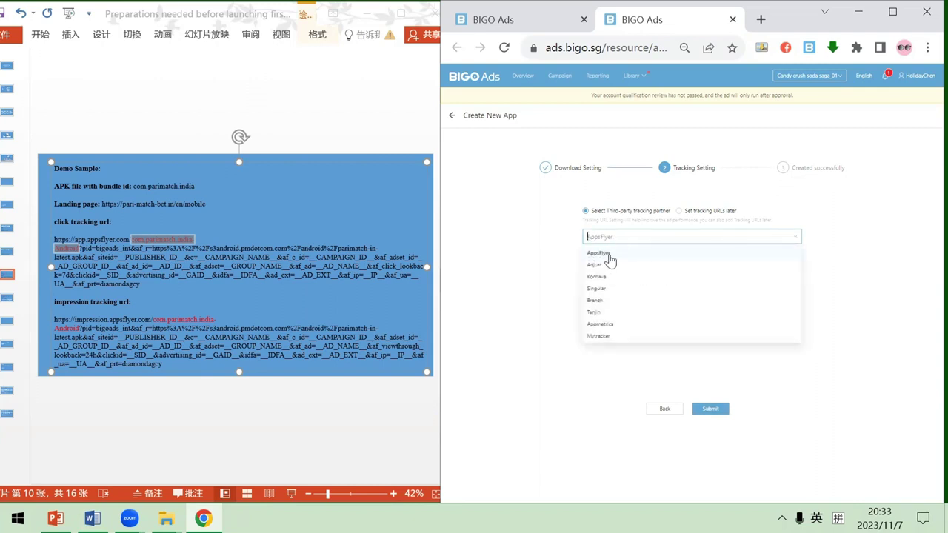
pyautogui.click(602, 253)
pyautogui.click(413, 276)
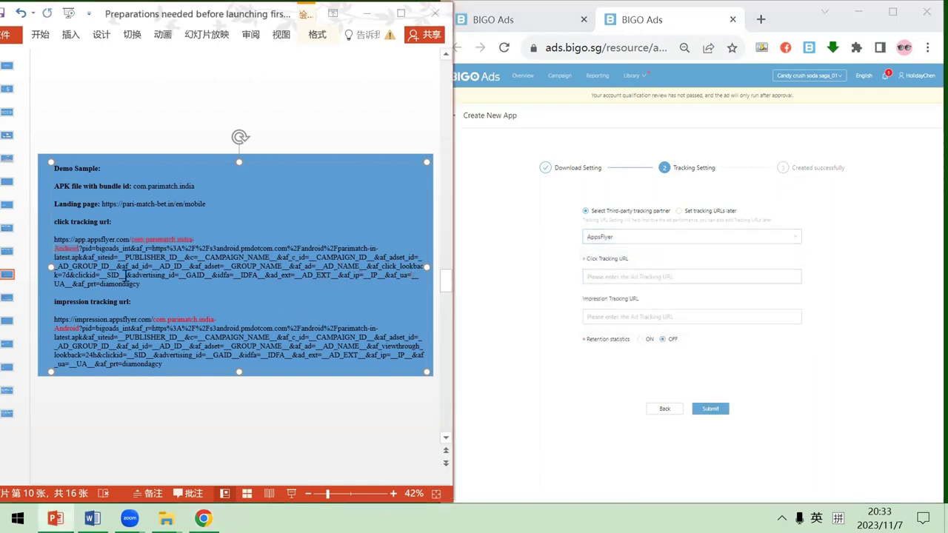
pyautogui.moveTo(54, 240); pyautogui.dragTo(145, 284)
pyautogui.hotkey('ctrl', 'c')
pyautogui.click(624, 276)
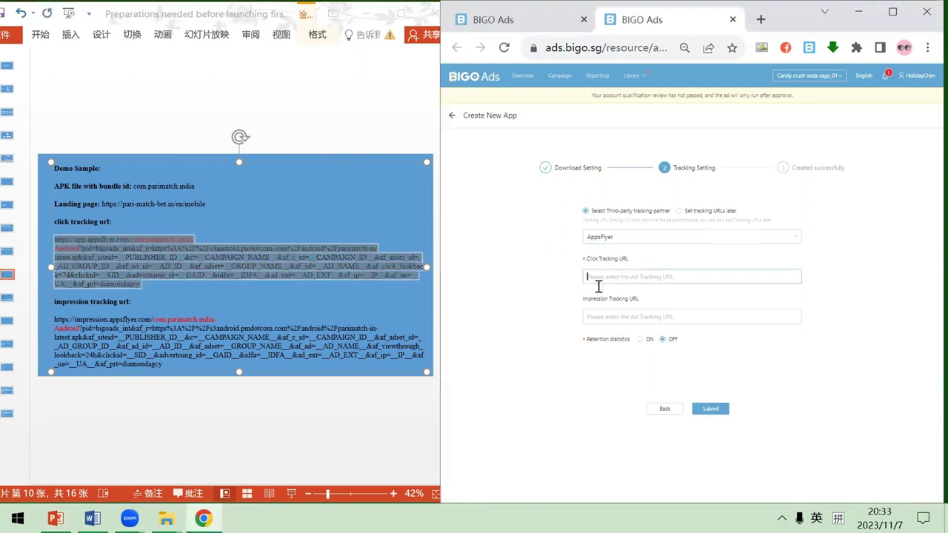
pyautogui.hotkey('ctrl', 'v')
# Paste the slide's impression tracking URL and submit the app
pyautogui.moveTo(202, 362); pyautogui.dragTo(56, 323)
pyautogui.hotkey('ctrl', 'c')
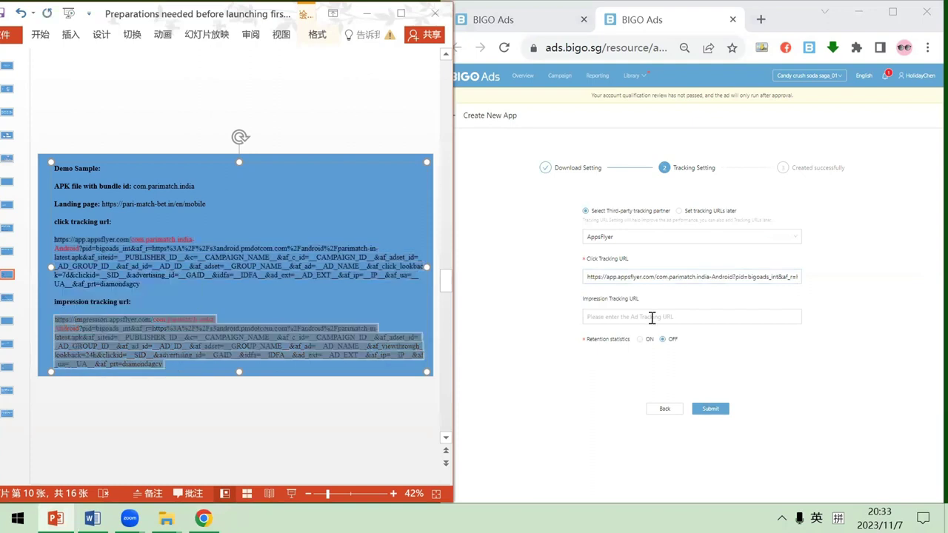
pyautogui.click(655, 317)
pyautogui.hotkey('ctrl', 'v')
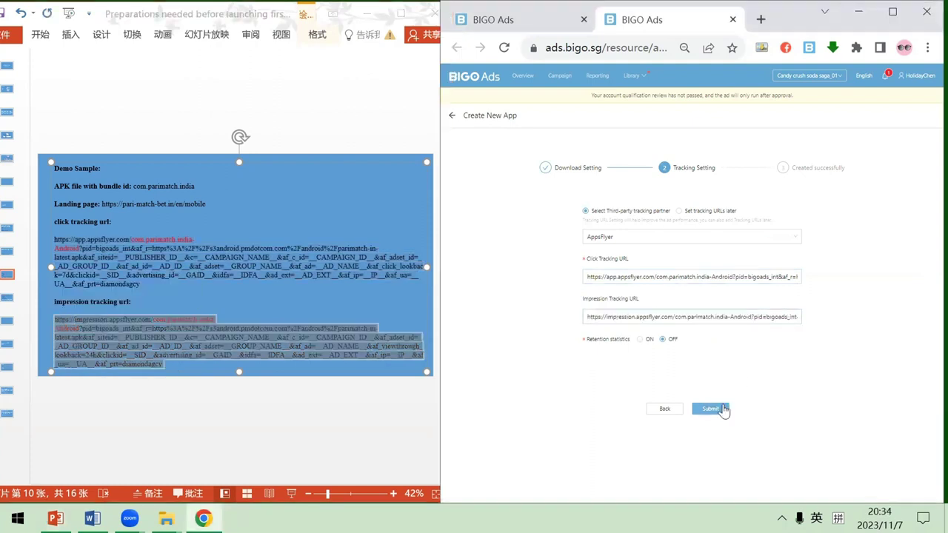
pyautogui.click(718, 409)
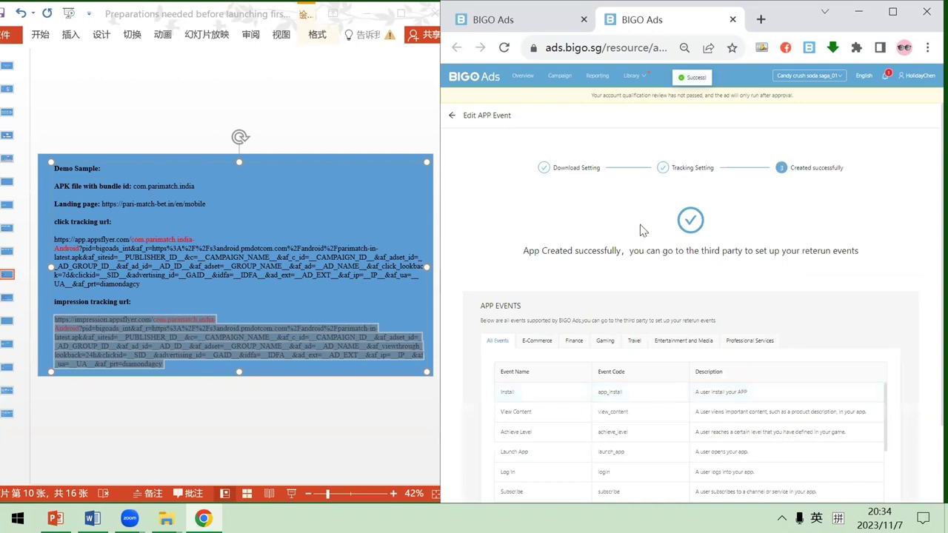
# View the process overview slide, then return to BIGO Ads and open the Campaign list
pyautogui.click(7, 252)
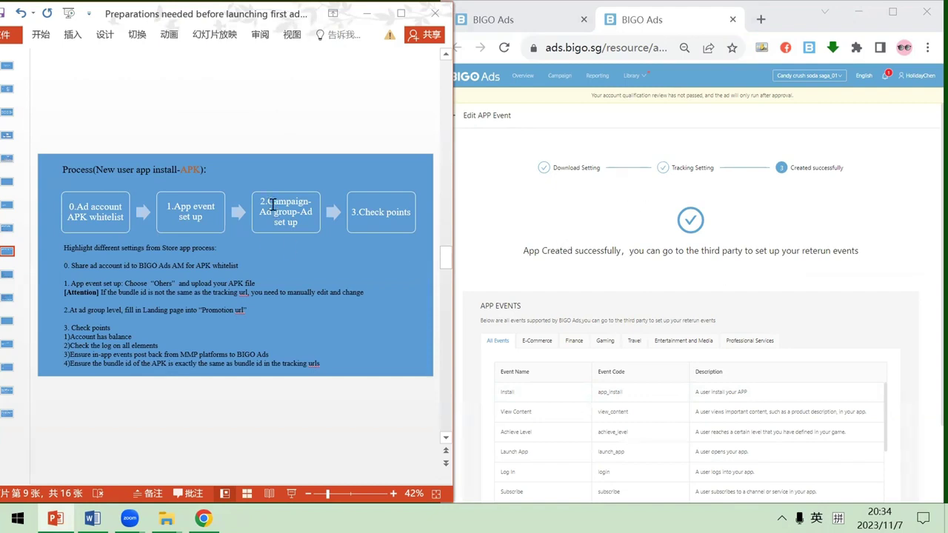
pyautogui.click(544, 181)
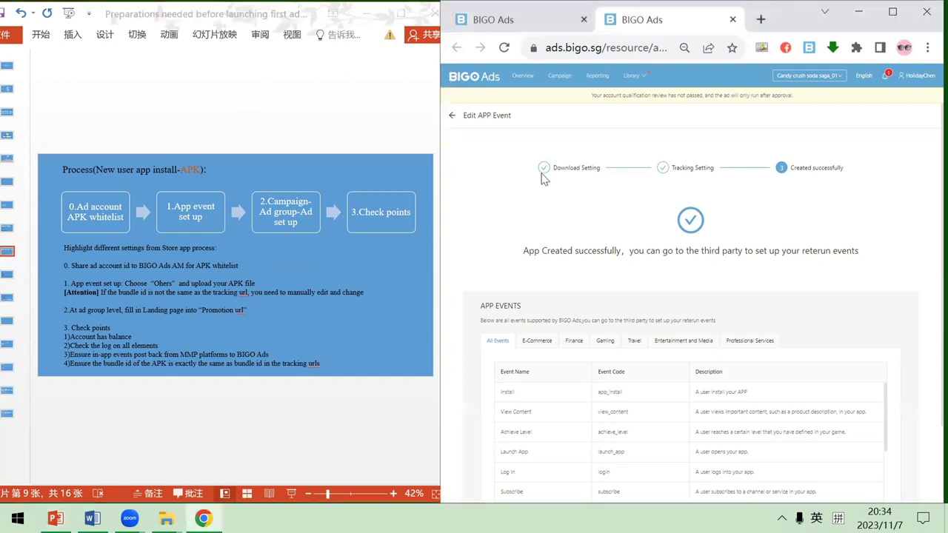
pyautogui.click(548, 76)
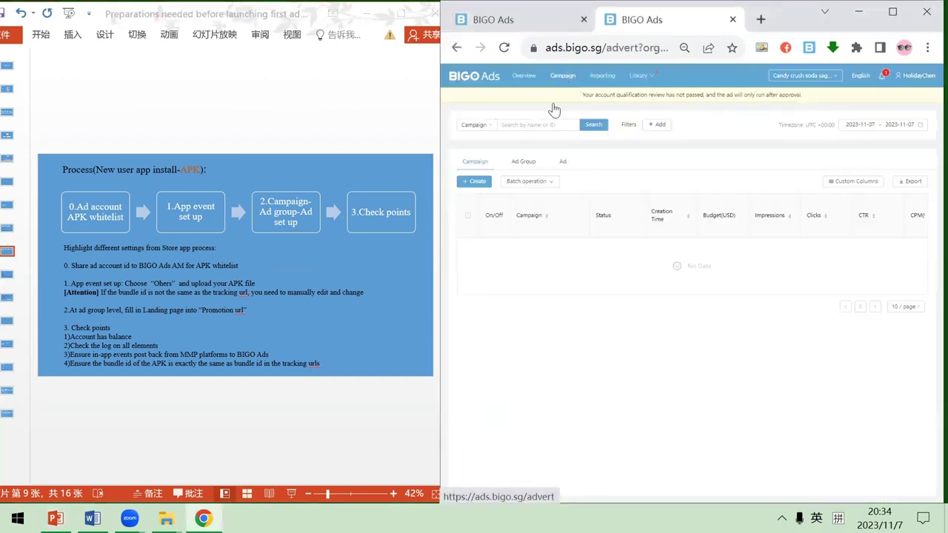
pyautogui.click(474, 182)
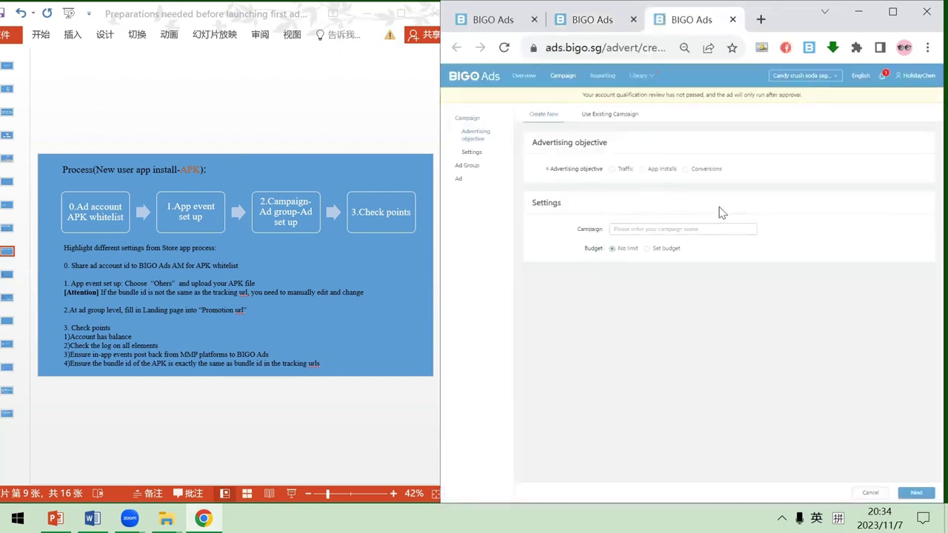
pyautogui.click(650, 170)
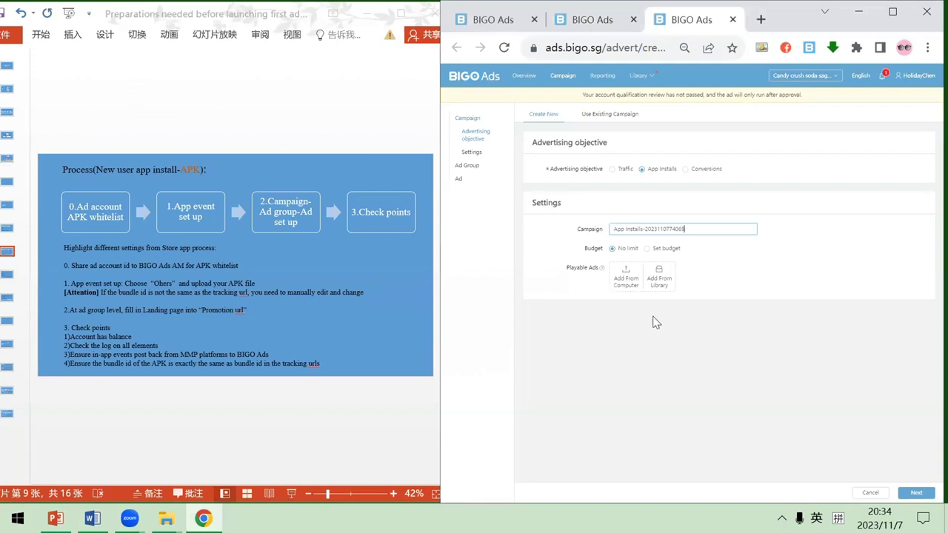
pyautogui.moveTo(785, 20)
pyautogui.mouseDown()
pyautogui.moveTo(776, 7)
pyautogui.moveTo(783, 34)
pyautogui.moveTo(786, 10)
pyautogui.mouseUp()
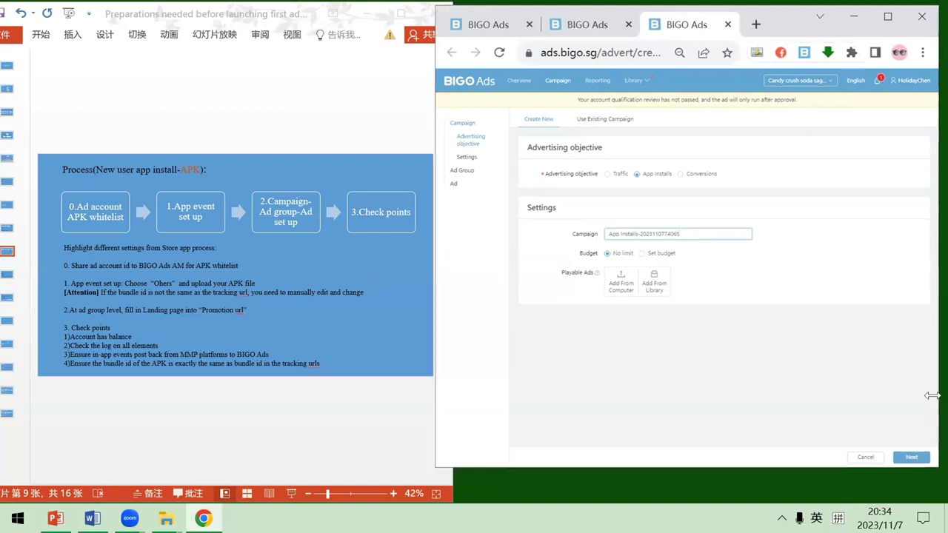
# Continue to the ad group settings and review the Promotion URL step on the process slide
pyautogui.click(918, 456)
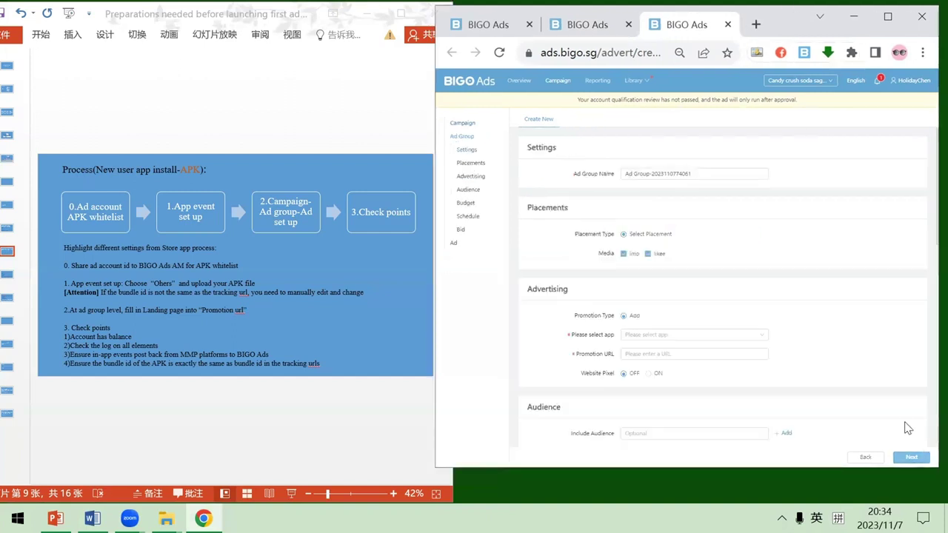
pyautogui.scroll(-1, 687, 245)
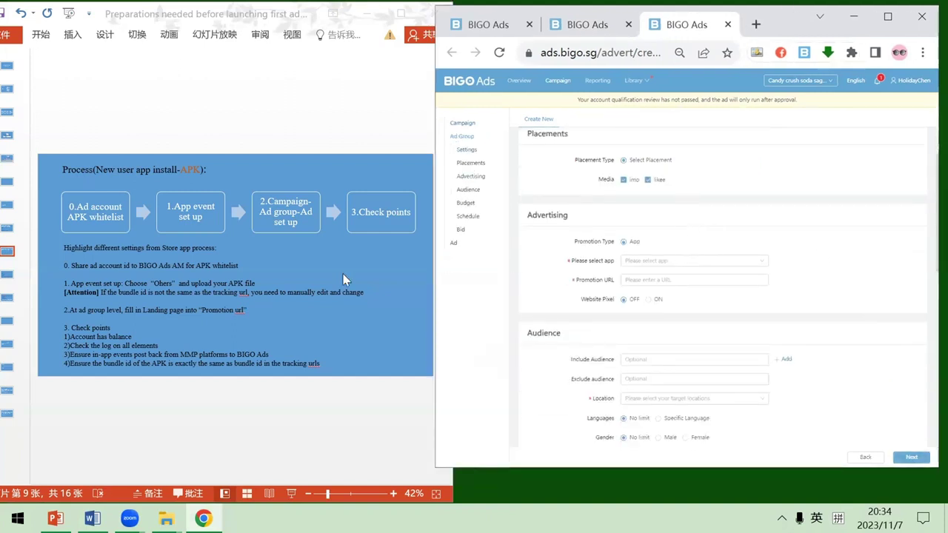
pyautogui.click(249, 311)
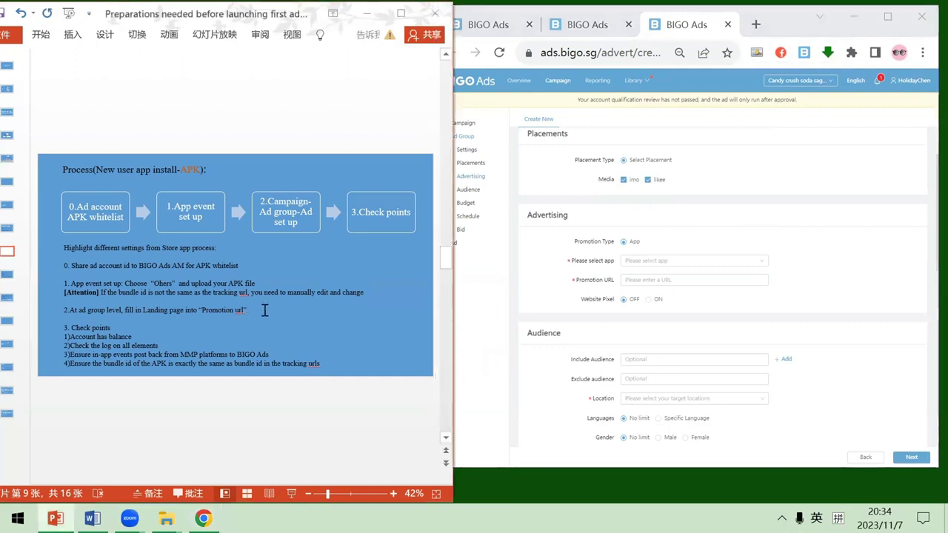
pyautogui.moveTo(250, 311); pyautogui.dragTo(67, 310)
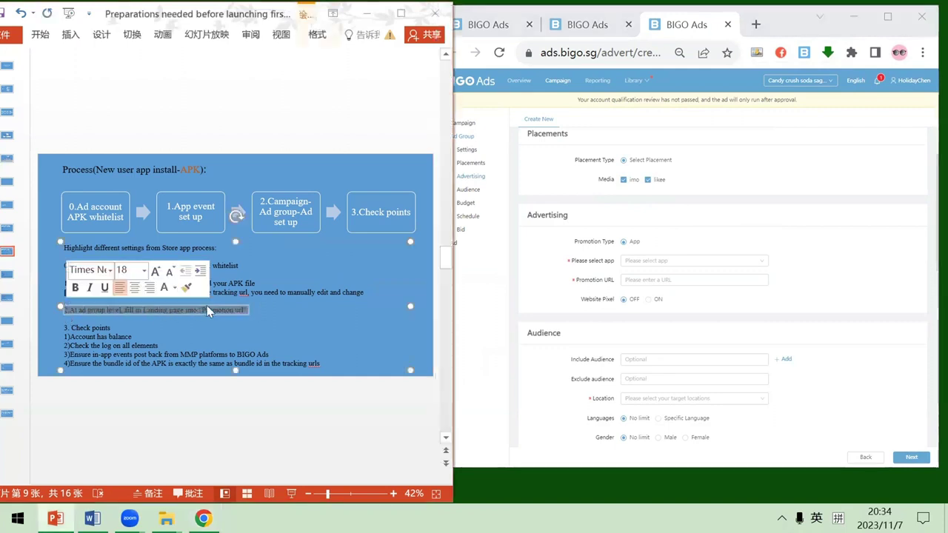
pyautogui.click(256, 312)
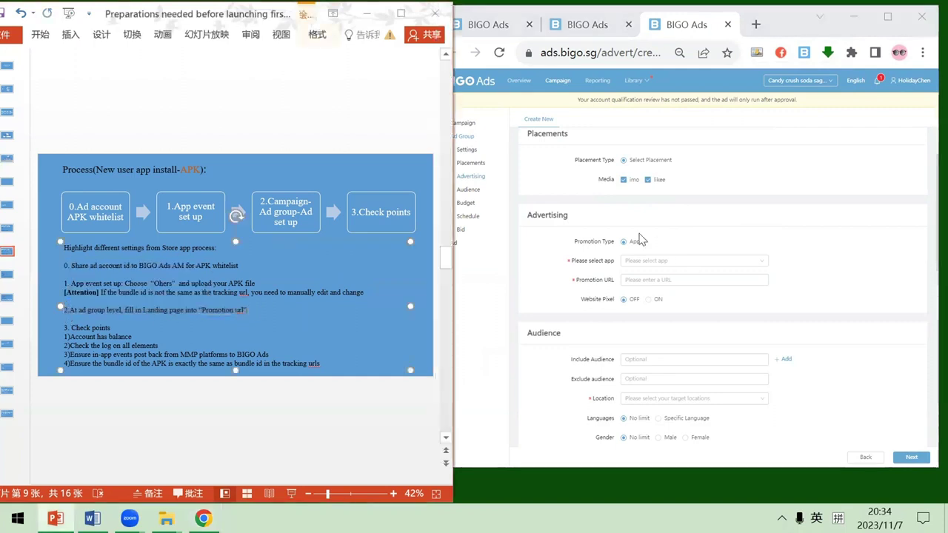
# Choose Parimatch.in as the promoted app, leaving the Promotion URL empty
pyautogui.click(666, 266)
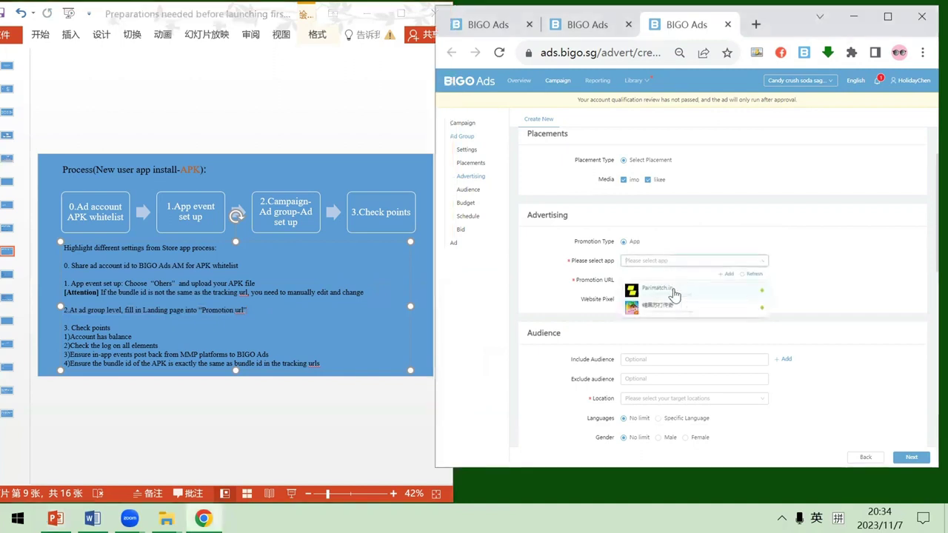
pyautogui.click(670, 289)
pyautogui.click(673, 280)
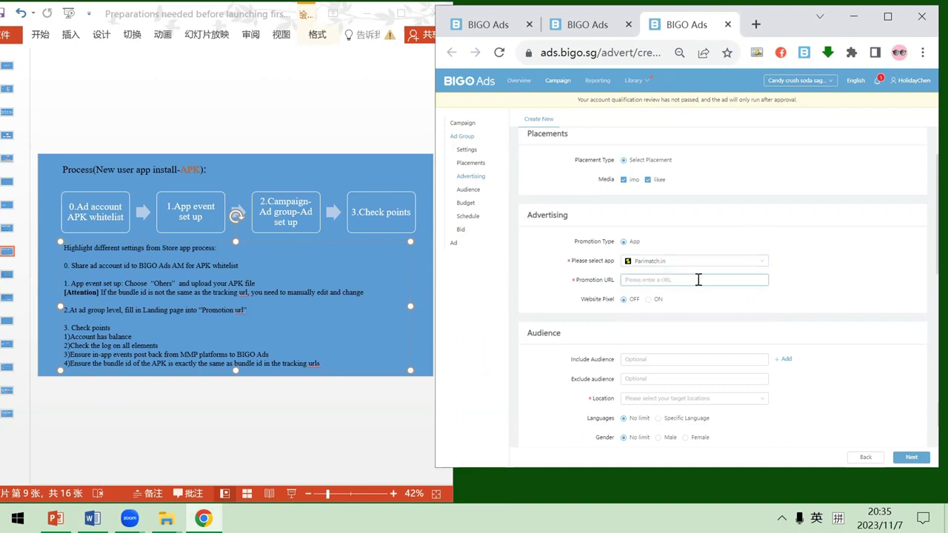
pyautogui.click(729, 321)
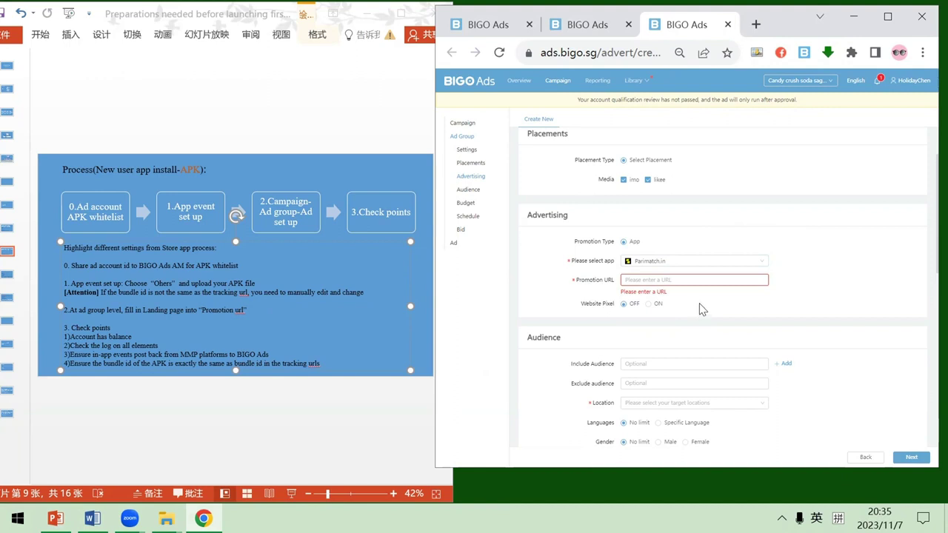
pyautogui.click(7, 275)
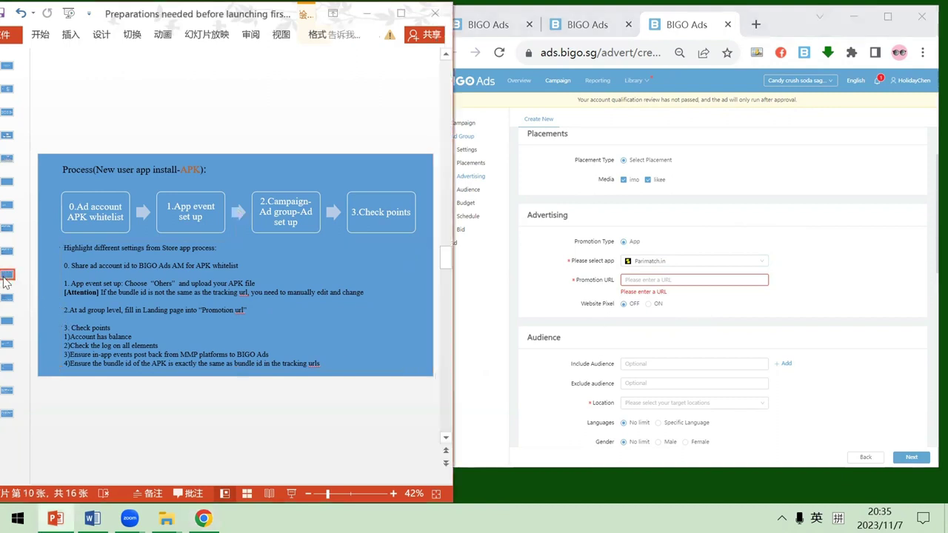
pyautogui.moveTo(209, 204); pyautogui.dragTo(104, 212)
pyautogui.rightClick(103, 213)
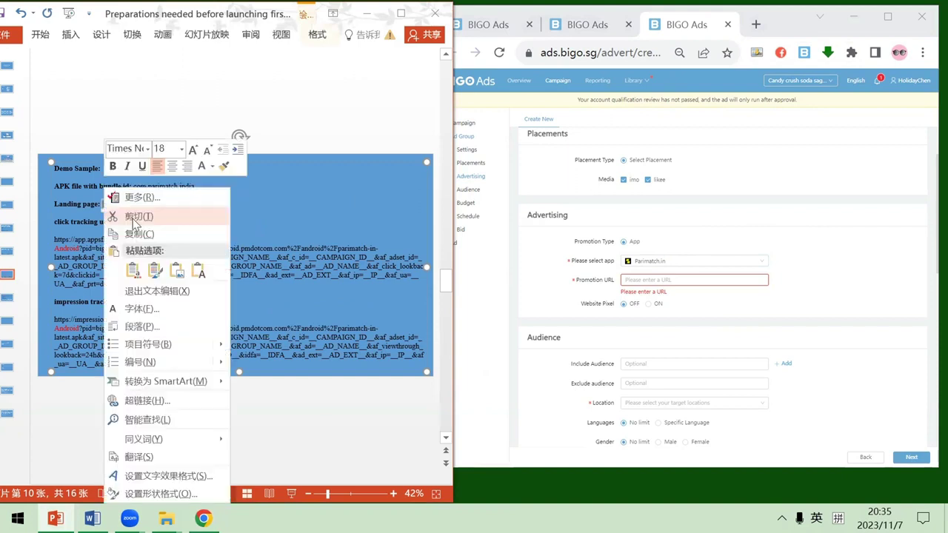
pyautogui.click(142, 226)
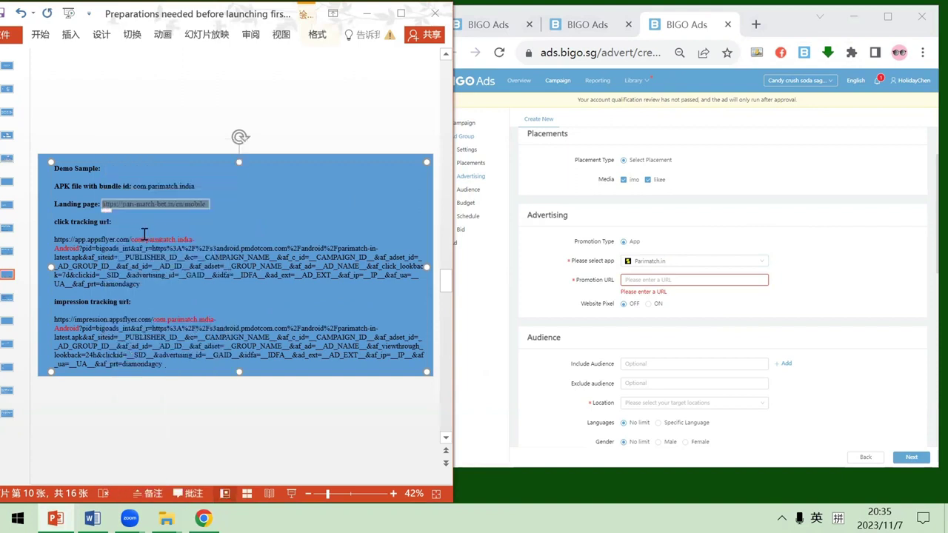
pyautogui.click(688, 279)
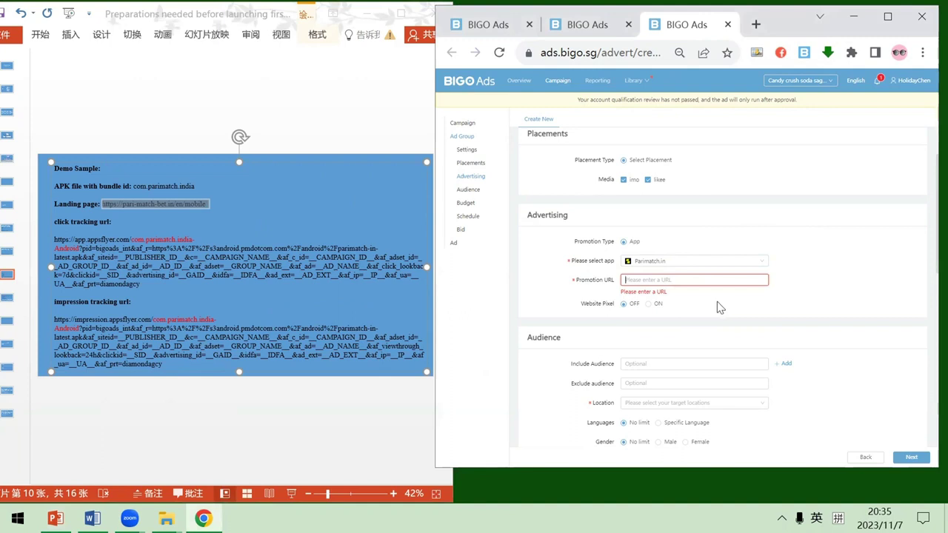
pyautogui.hotkey('ctrl', 'v')
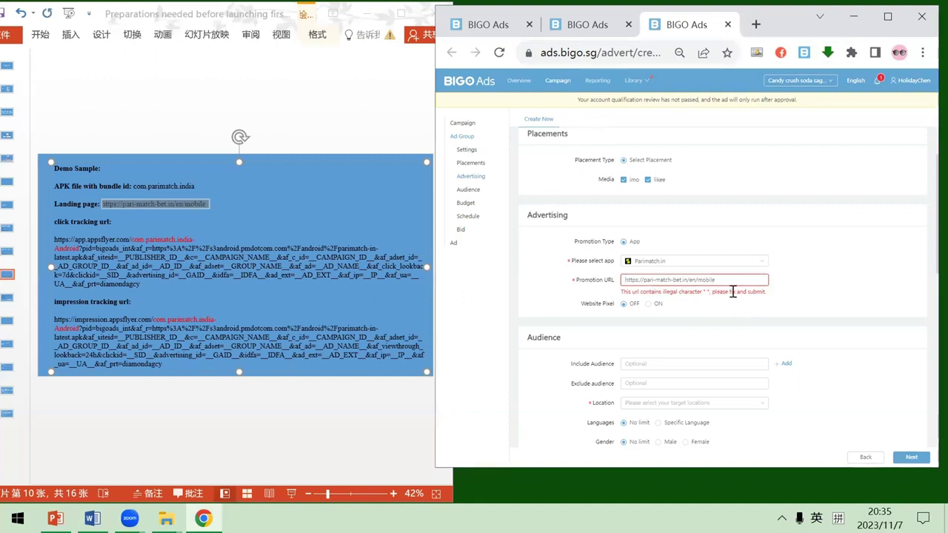
pyautogui.click(736, 308)
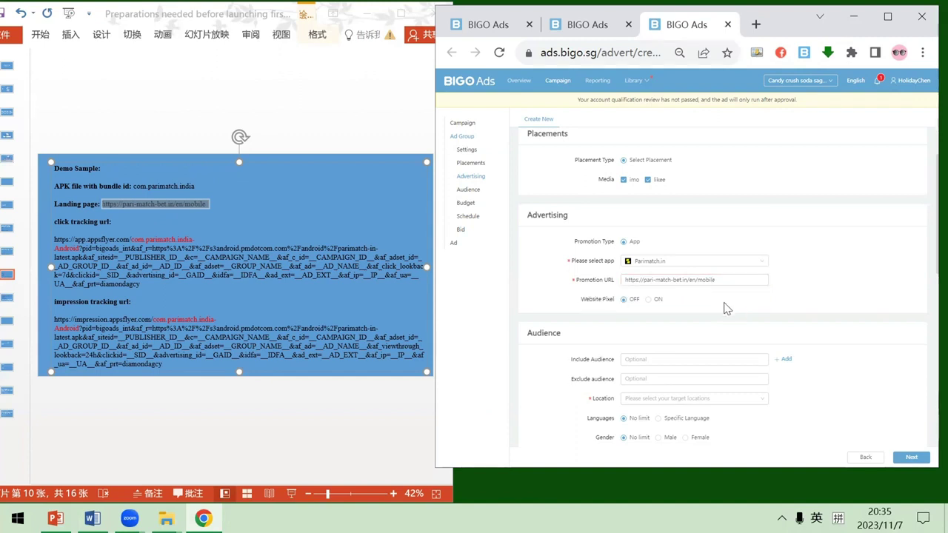
# Enter a 20.00 USD daily budget for the ad group, leaving the bid blank
pyautogui.scroll(-5, 726, 308)
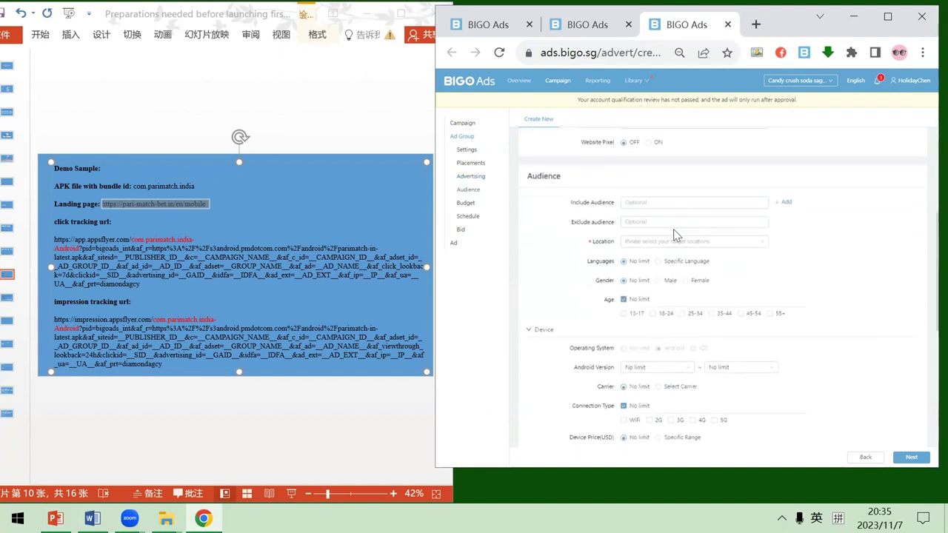
pyautogui.scroll(-1, 672, 230)
pyautogui.scroll(1, 673, 214)
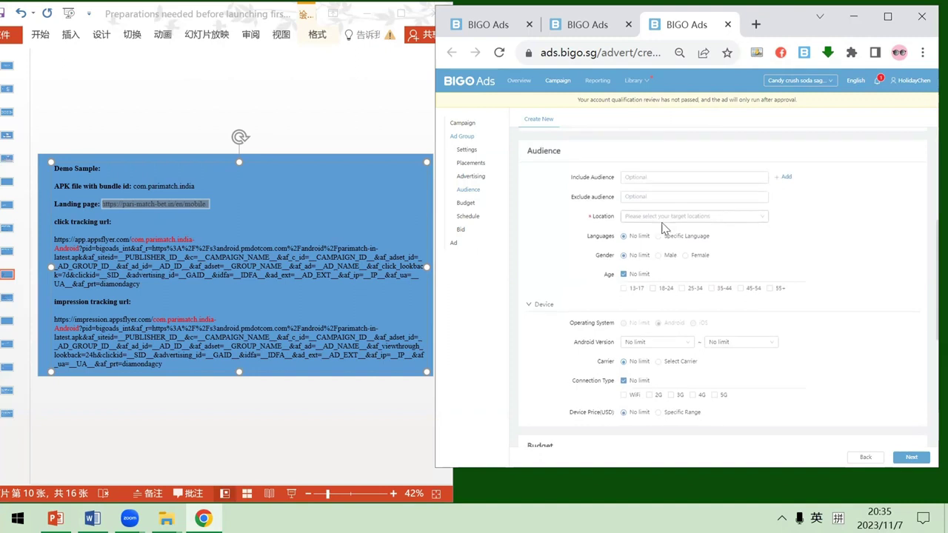
pyautogui.scroll(-1, 674, 228)
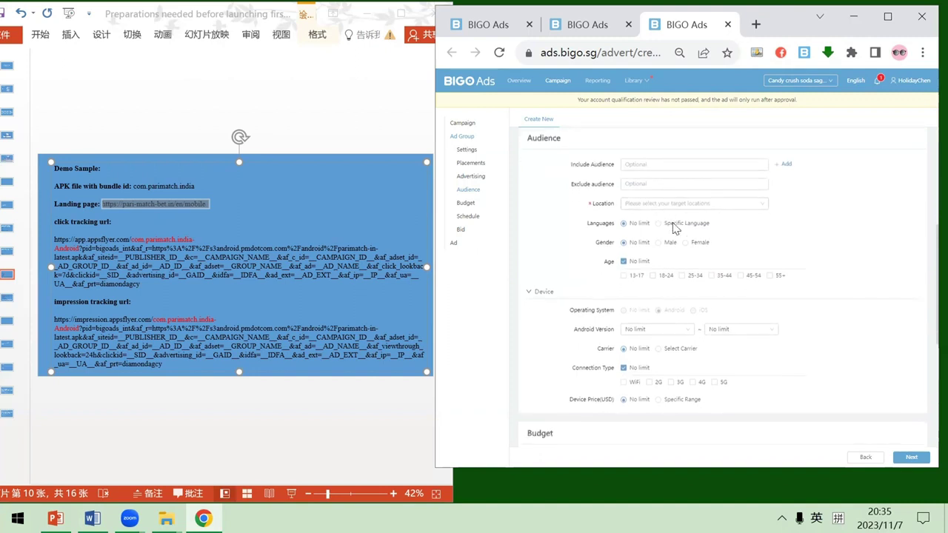
pyautogui.scroll(-5, 681, 267)
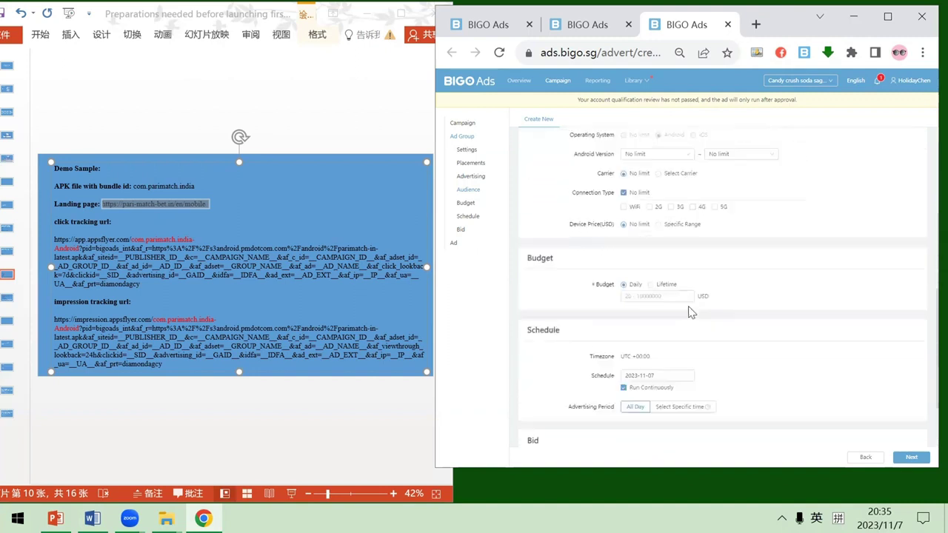
pyautogui.scroll(-1, 669, 281)
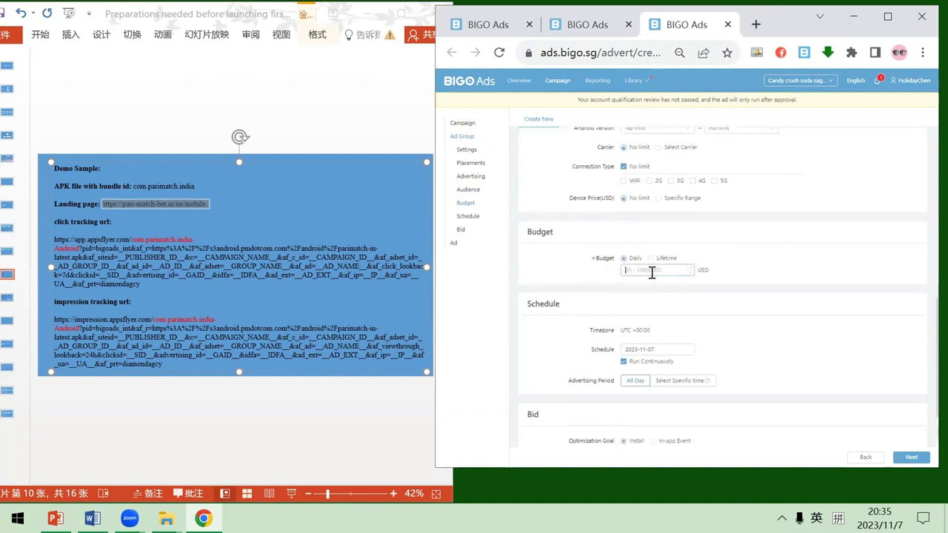
pyautogui.write('3-11-0')
pyautogui.click(659, 300)
pyautogui.scroll(-3, 662, 303)
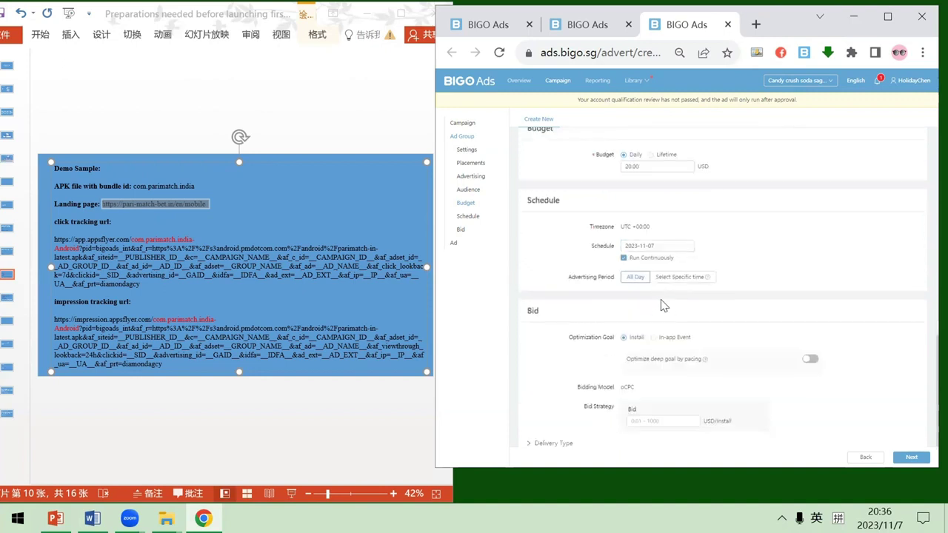
pyautogui.click(664, 414)
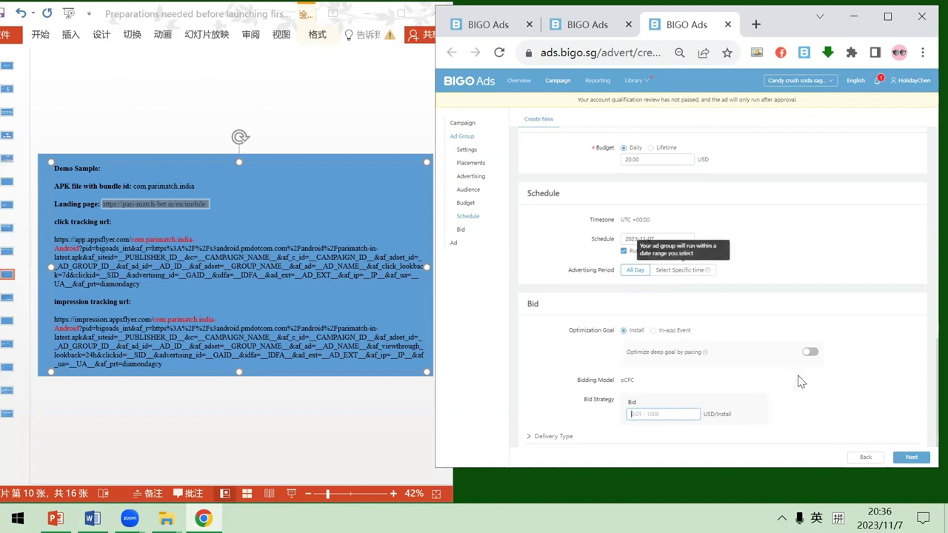
pyautogui.click(401, 254)
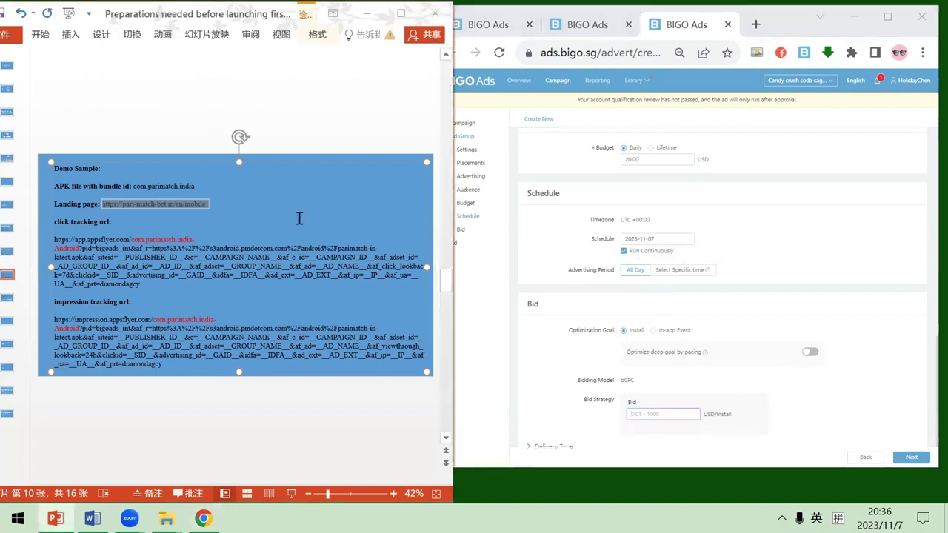
# Return to slide 9 and highlight the '1)Account has balance' check point
pyautogui.click(7, 251)
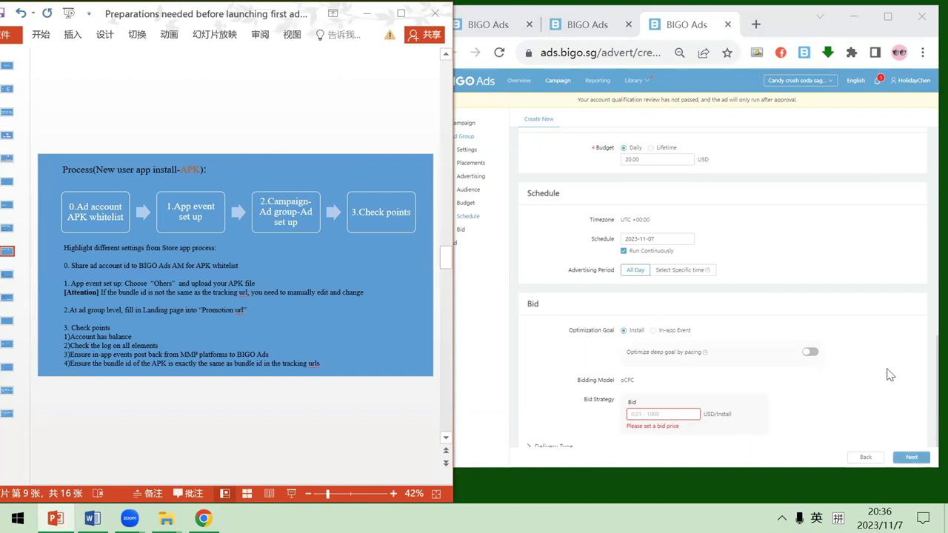
pyautogui.click(339, 259)
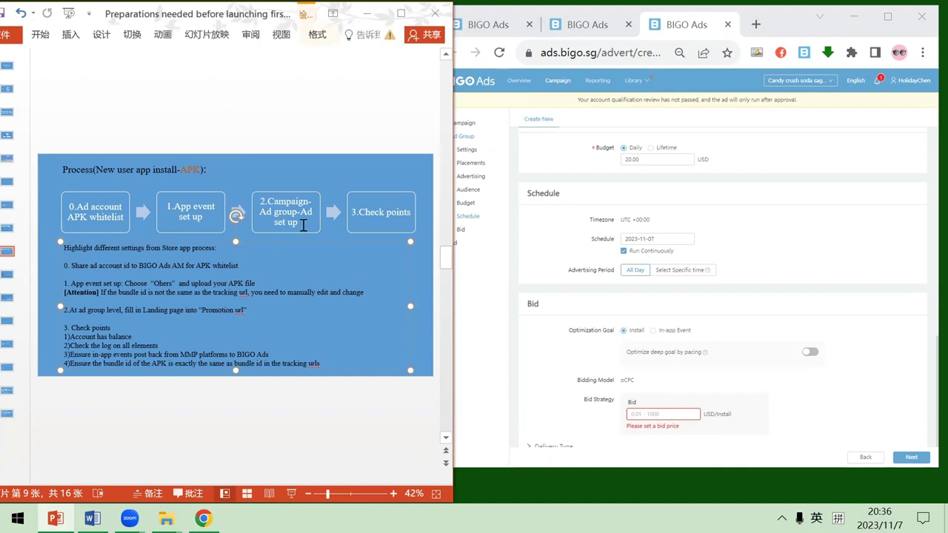
pyautogui.click(387, 192)
pyautogui.click(349, 268)
pyautogui.click(69, 327)
pyautogui.moveTo(64, 336); pyautogui.dragTo(134, 337)
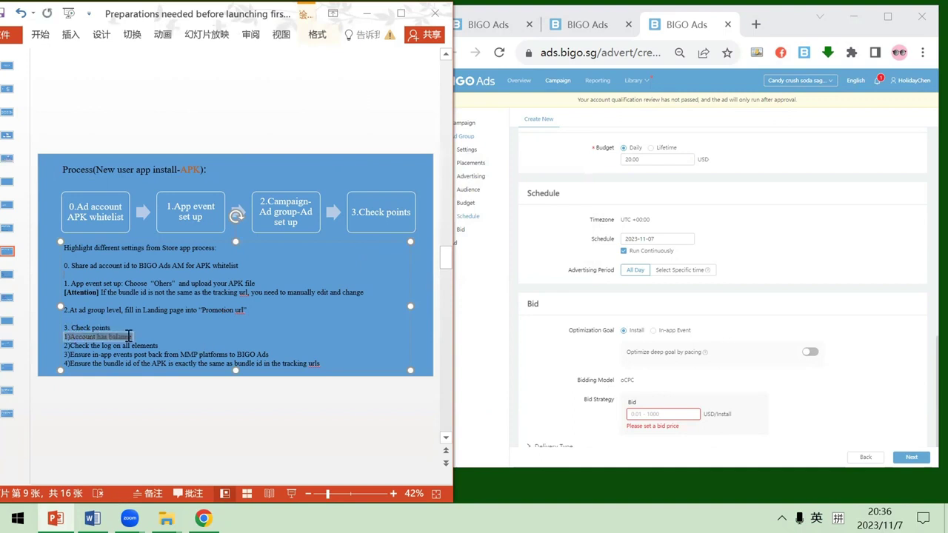
pyautogui.click(155, 336)
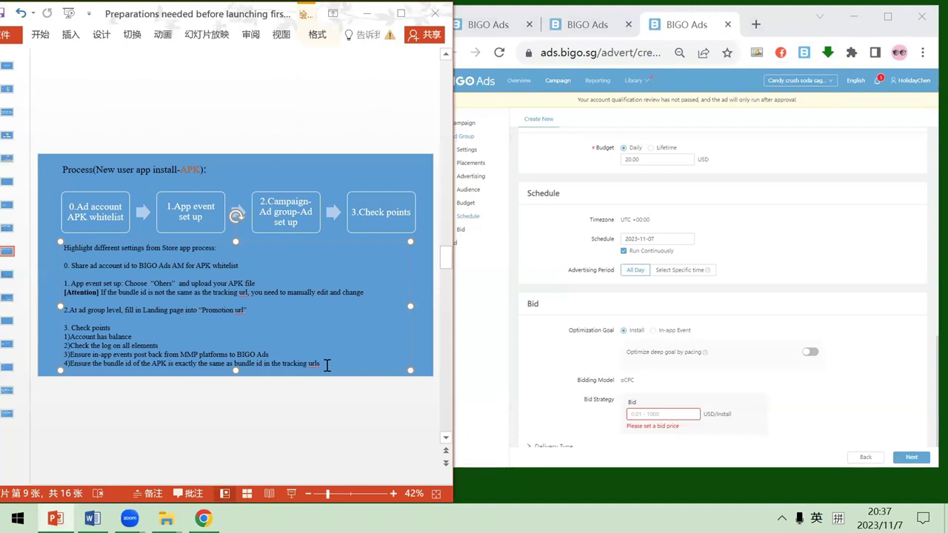
pyautogui.click(379, 385)
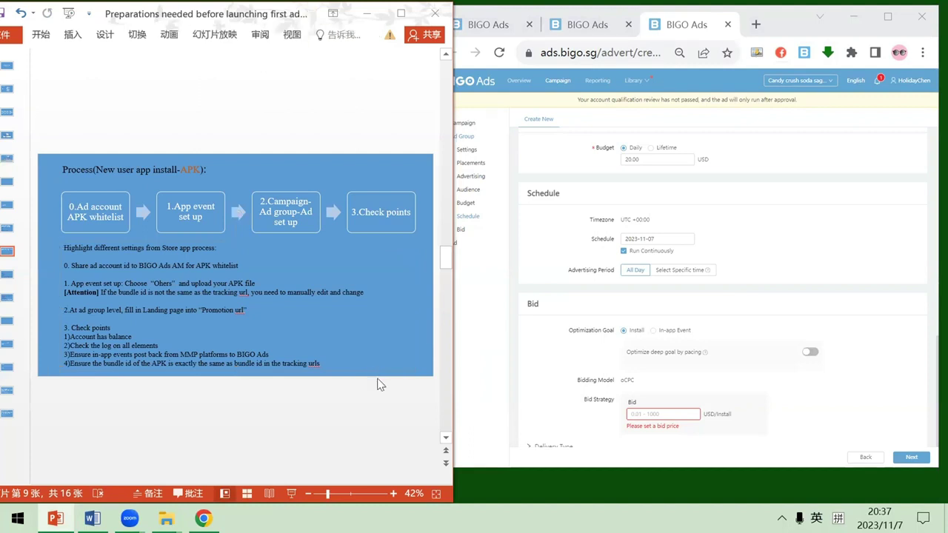